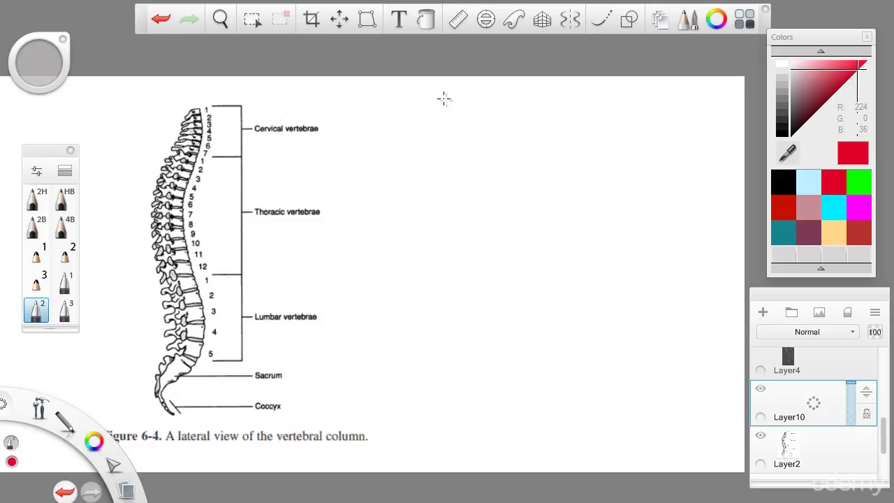
- Draw a wide red rectangular frame in the blank area beside the vertebral column figure
left_click_drag(443, 89, 442, 132)
left_click_drag(489, 132, 668, 135)
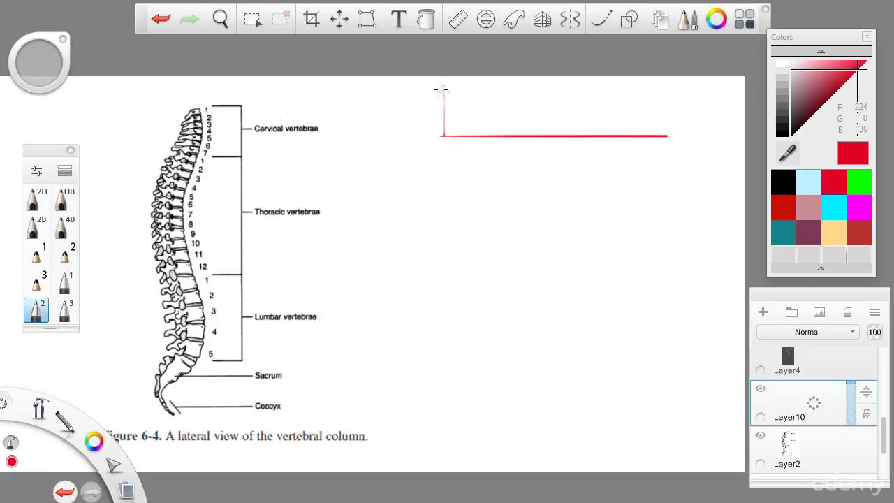
mouse_move(443, 89)
left_mouse_down()
mouse_move(665, 92)
mouse_move(655, 138)
left_mouse_up()
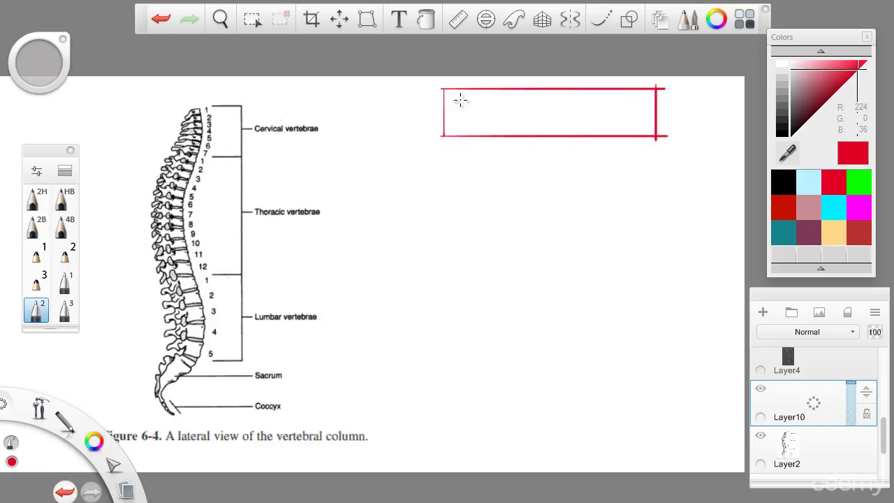
- Handwrite "Tools Box" in red inside the rectangular frame
mouse_move(451, 103)
left_mouse_down()
mouse_move(473, 100)
mouse_move(468, 119)
left_mouse_up()
mouse_move(479, 107)
left_mouse_down()
mouse_move(480, 116)
mouse_move(478, 108)
mouse_move(498, 105)
left_mouse_up()
left_click_drag(515, 102, 519, 120)
mouse_move(534, 106)
left_mouse_down()
mouse_move(527, 118)
mouse_move(572, 116)
mouse_move(567, 122)
left_mouse_up()
left_click_drag(599, 106, 631, 120)
left_click_drag(631, 105, 618, 121)
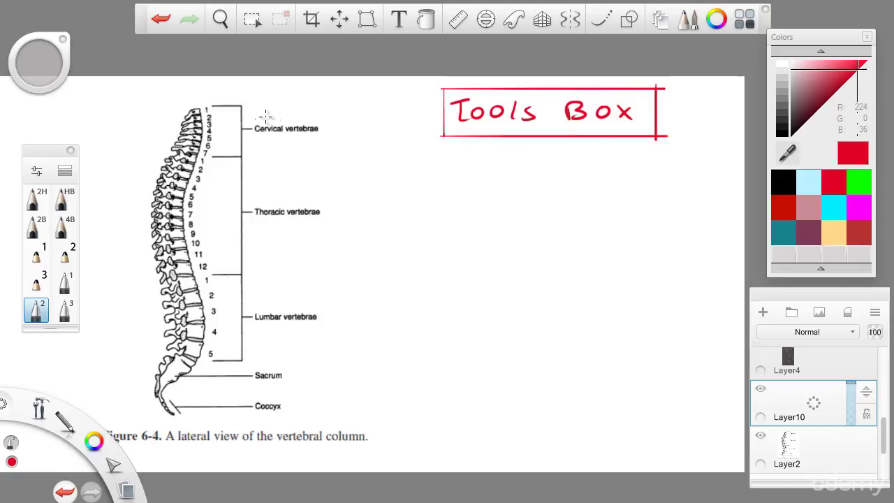
- Try a curved red arrow running from beside the "Tools Box" frame down toward the "Thoracic vertebrae" label
key("space")
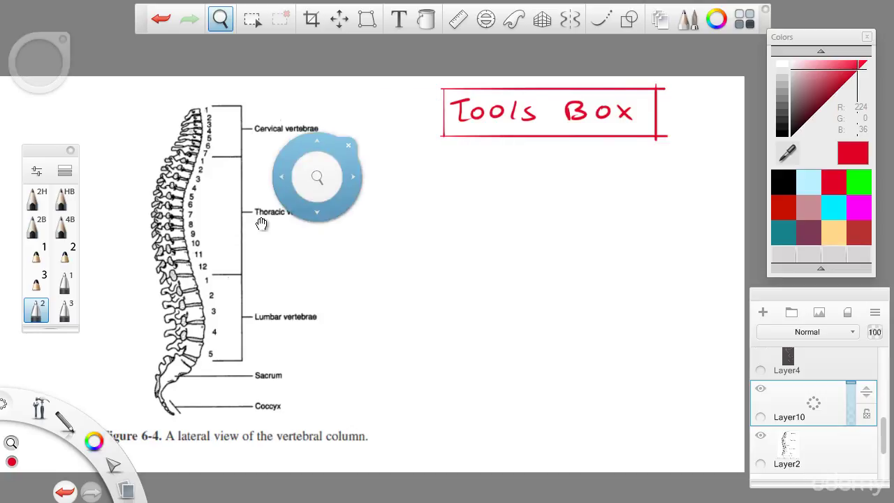
mouse_move(261, 224)
left_mouse_down()
mouse_move(305, 217)
mouse_move(284, 231)
mouse_move(313, 207)
mouse_move(289, 219)
mouse_move(269, 195)
left_mouse_up()
key("space")
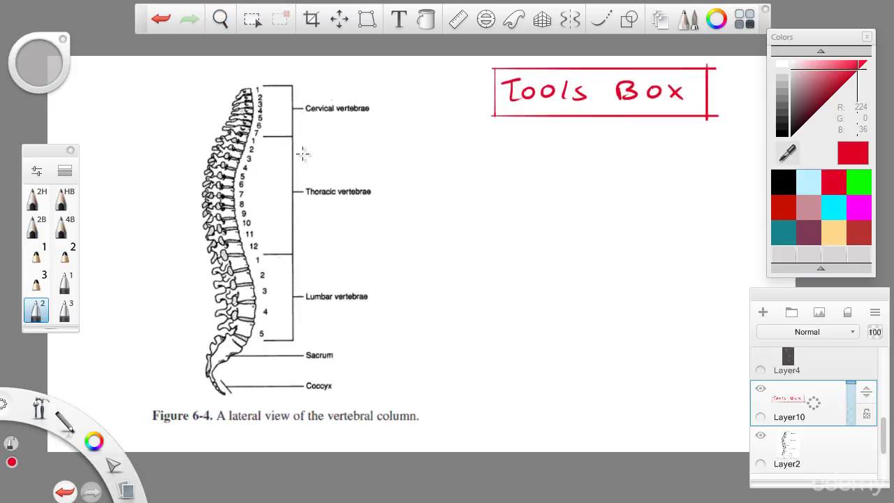
key("space")
left_click_drag(328, 299, 324, 322)
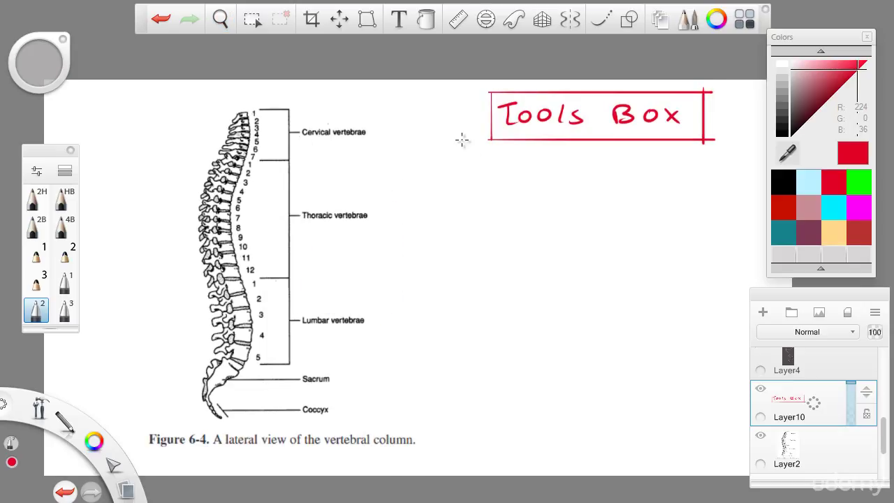
left_click_drag(459, 123, 419, 187)
key("ctrl+z")
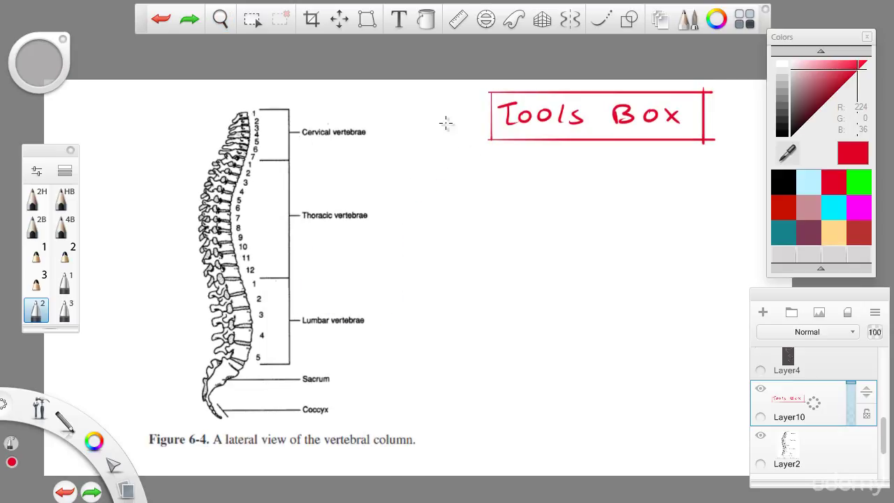
left_click_drag(456, 102, 433, 170)
mouse_move(394, 214)
left_mouse_down()
mouse_move(403, 203)
mouse_move(422, 204)
left_mouse_up()
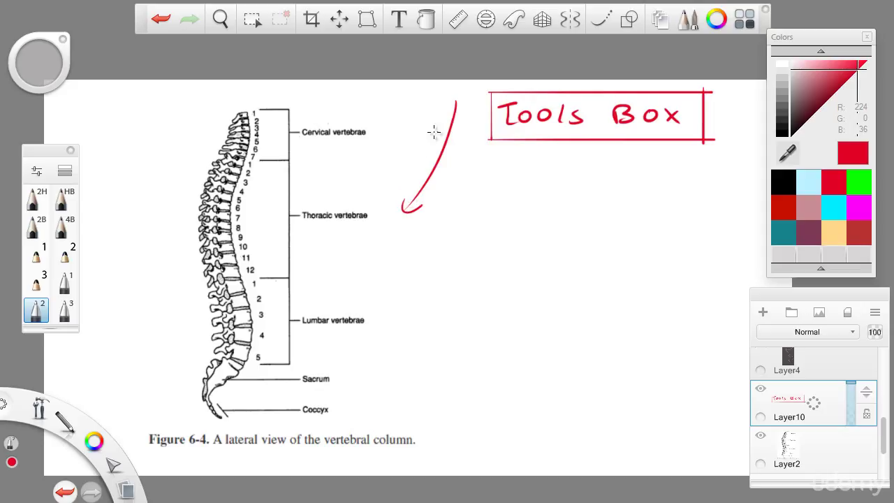
key("ctrl+z")
key("ctrl+z")
- Try a quick magenta gesture sketch of a full figure below the "Tools Box" heading
left_click(853, 204)
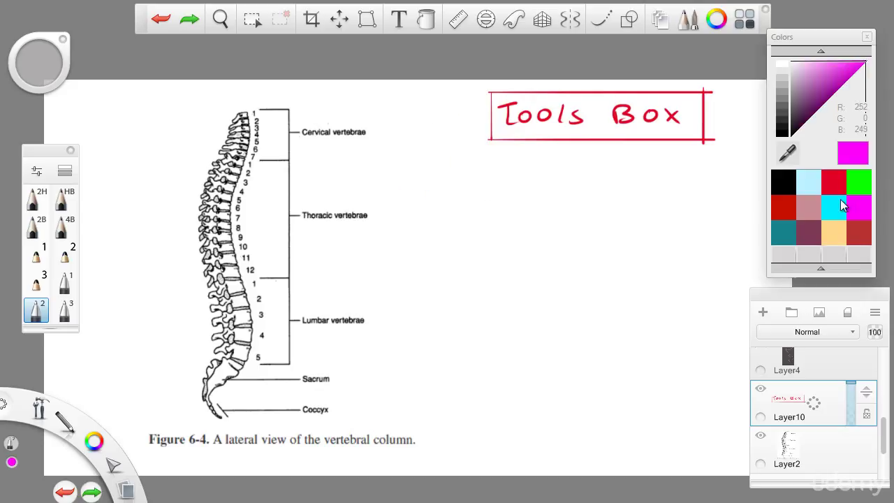
mouse_move(520, 149)
left_mouse_down()
mouse_move(513, 192)
mouse_move(486, 211)
mouse_move(442, 277)
mouse_move(572, 227)
mouse_move(473, 258)
mouse_move(454, 377)
mouse_move(605, 398)
mouse_move(549, 416)
mouse_move(417, 377)
mouse_move(439, 407)
mouse_move(416, 419)
left_mouse_up()
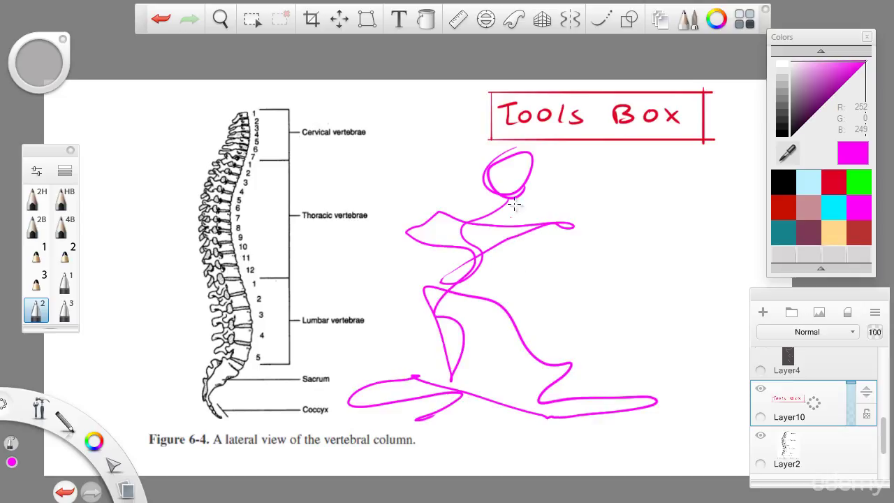
key("ctrl+z")
key("ctrl+z")
- Switch the color to red and try a few marks between the "Tools Box" frame and the spine figure
key("space")
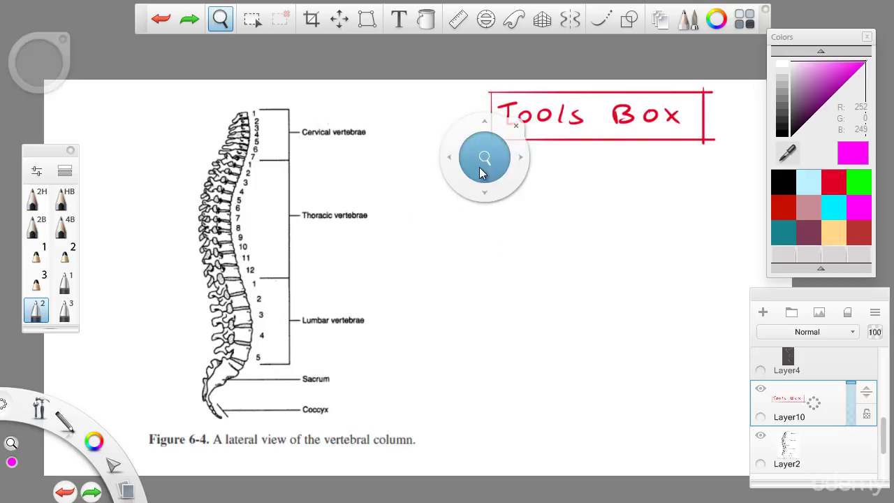
left_click_drag(412, 246, 430, 263)
key("space")
mouse_move(393, 314)
left_mouse_down()
mouse_move(425, 285)
mouse_move(393, 292)
left_mouse_up()
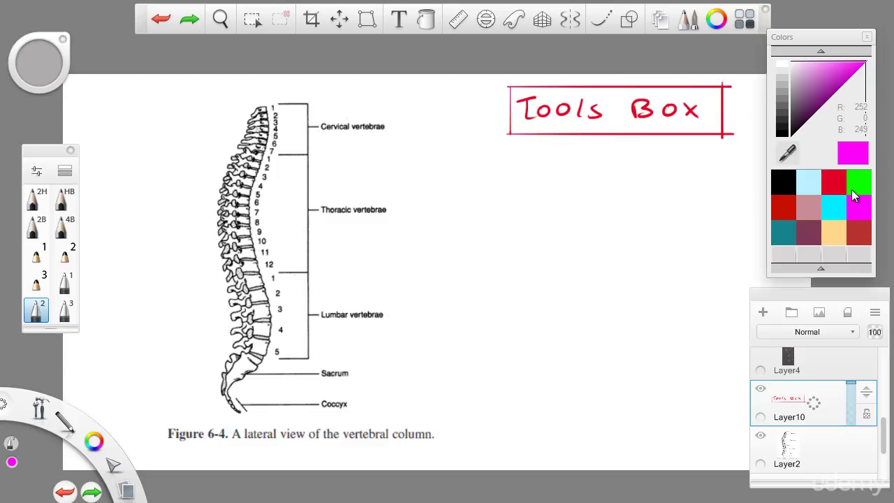
left_click(833, 180)
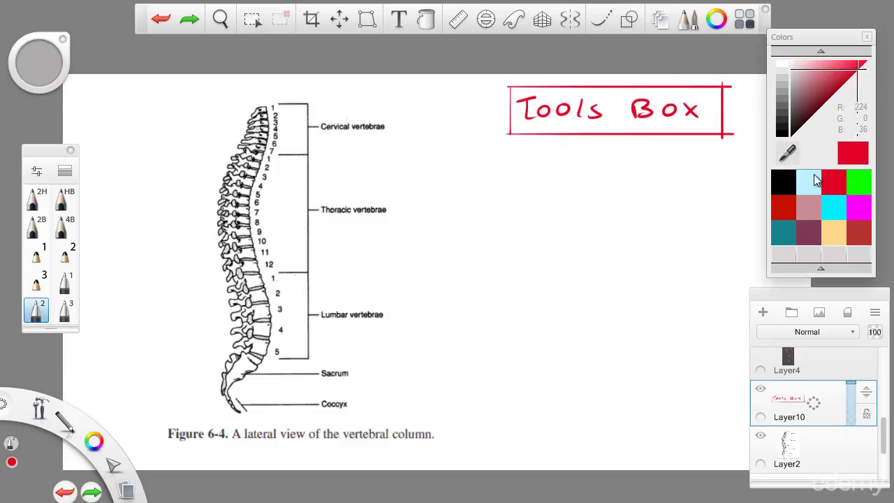
left_click_drag(665, 175, 342, 217)
left_click_drag(338, 159, 347, 187)
key("ctrl+z")
key("ctrl+z")
key("ctrl+z")
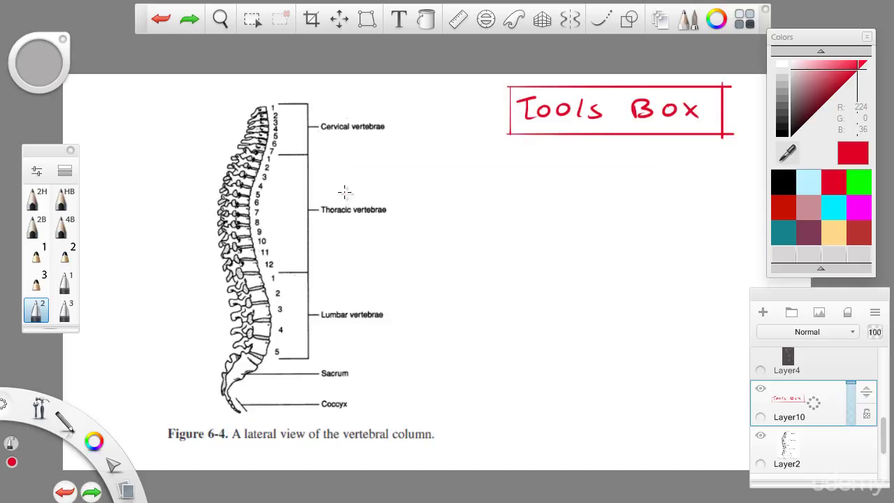
- Try red underlines beneath the "Cervical vertebrae", "Thoracic vertebrae" and "Lumbar vertebrae" labels one after another, undoing each
key("space")
mouse_move(257, 224)
left_mouse_down()
mouse_move(305, 234)
mouse_move(305, 244)
mouse_move(285, 236)
left_mouse_up()
key("space")
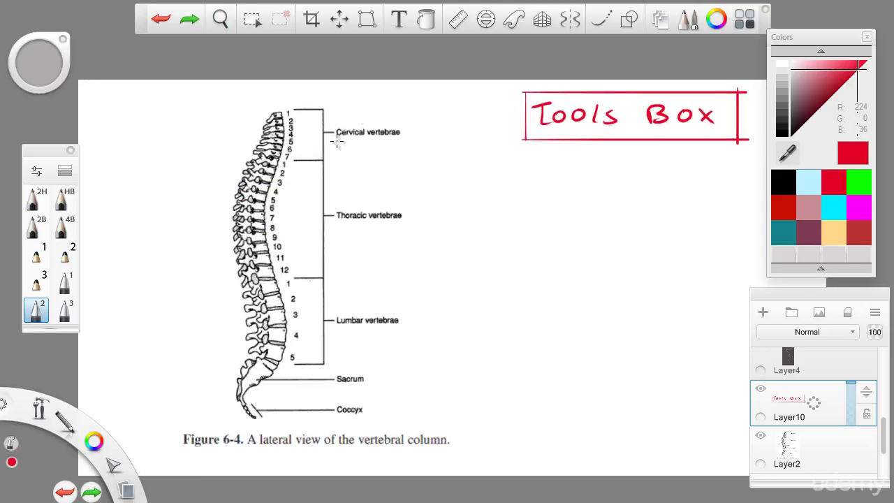
left_click_drag(333, 145, 423, 145)
key("ctrl+z")
left_click_drag(315, 228, 403, 227)
key("ctrl+z")
left_click_drag(316, 339, 429, 337)
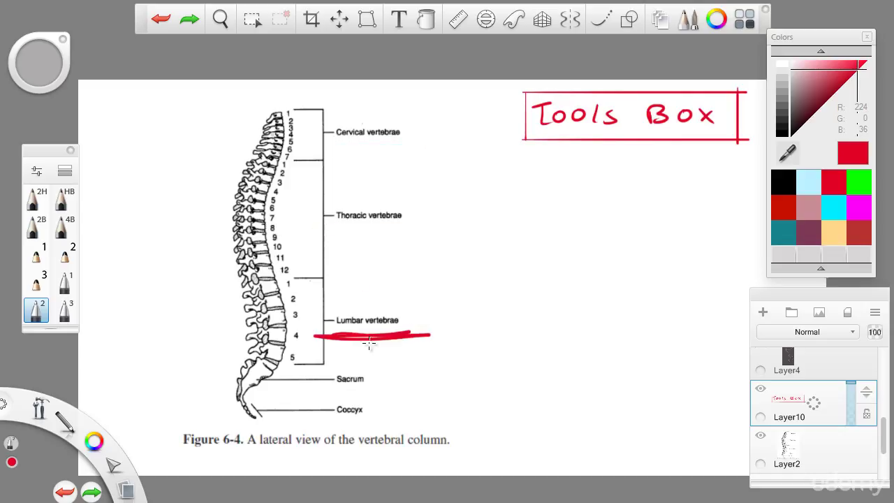
key("ctrl+z")
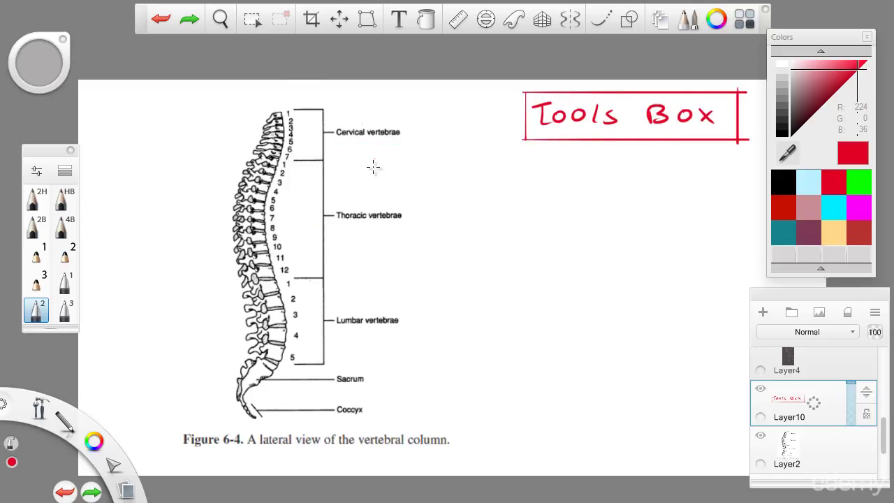
- Write a large letter S in quotation marks beside the top of the spine, using dark red (R 183, G 49, B 49)
key("space")
left_click_drag(316, 187, 347, 148)
key("space")
left_click_drag(241, 279, 255, 264)
key("space")
left_click(808, 179)
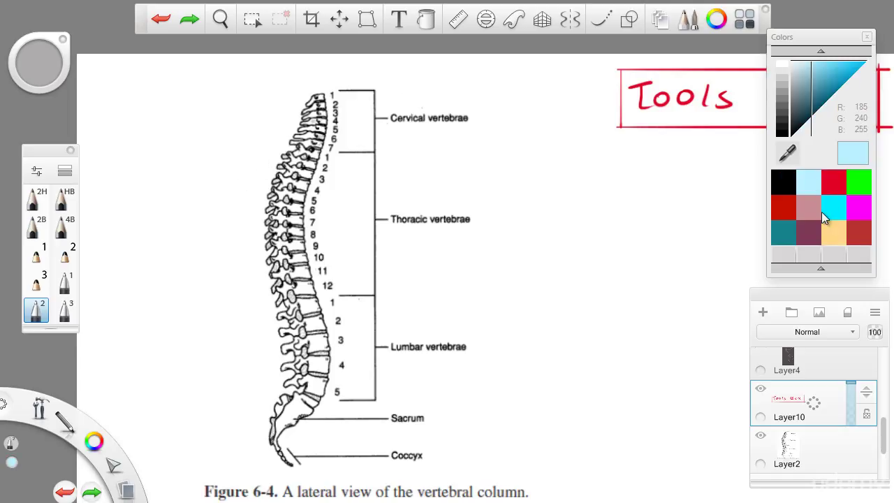
left_click(858, 232)
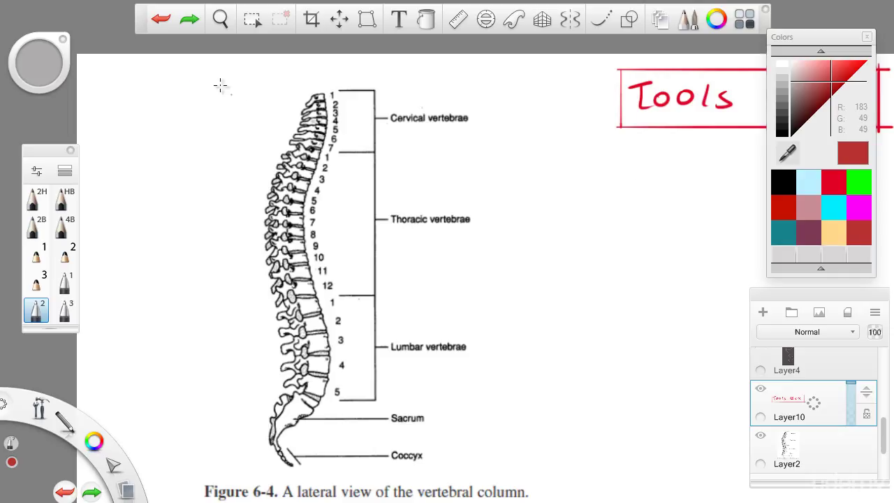
mouse_move(167, 82)
left_mouse_down()
mouse_move(146, 84)
mouse_move(117, 129)
left_mouse_up()
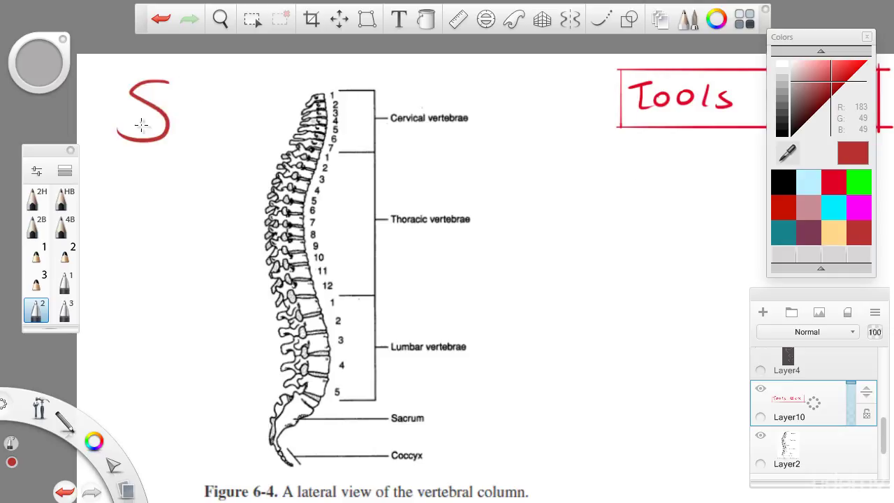
left_click_drag(123, 67, 107, 81)
left_click_drag(196, 74, 193, 83)
- Try a single long S-shaped curve beneath the quoted letter S
left_click_drag(159, 160, 172, 425)
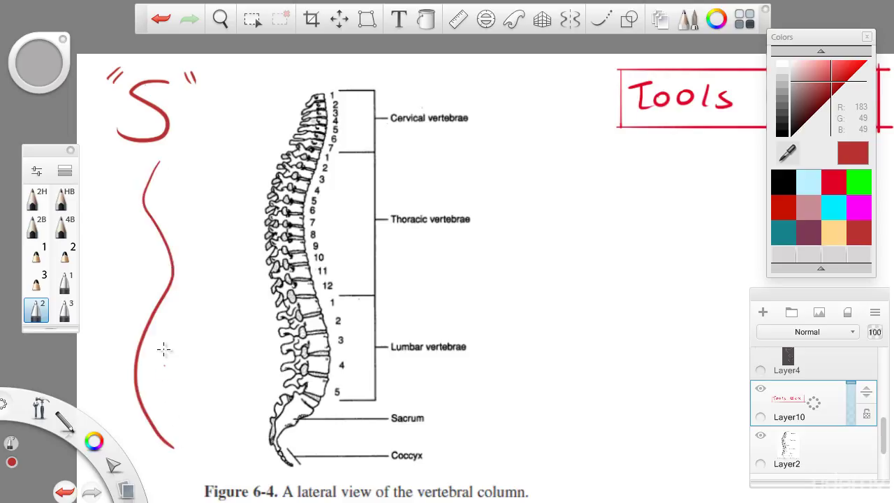
key("ctrl+z")
- Sketch a simplified side-view spine curve with a short thick base line below the quoted S and label it "SIDE"
left_click_drag(159, 305, 140, 269)
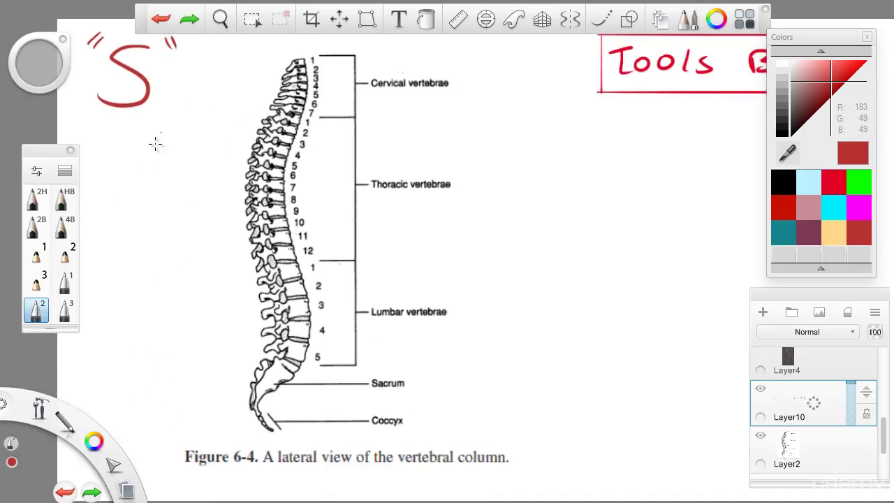
left_click_drag(134, 197, 112, 237)
left_click_drag(114, 319, 164, 317)
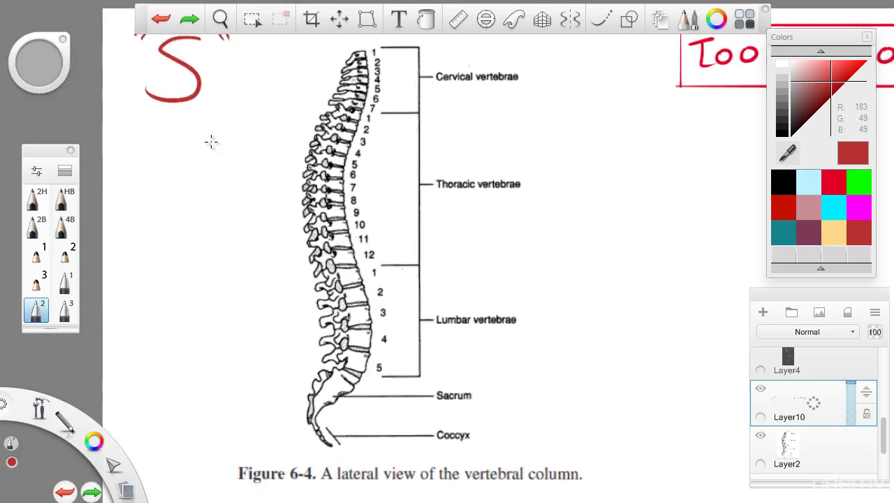
left_click_drag(212, 140, 170, 300)
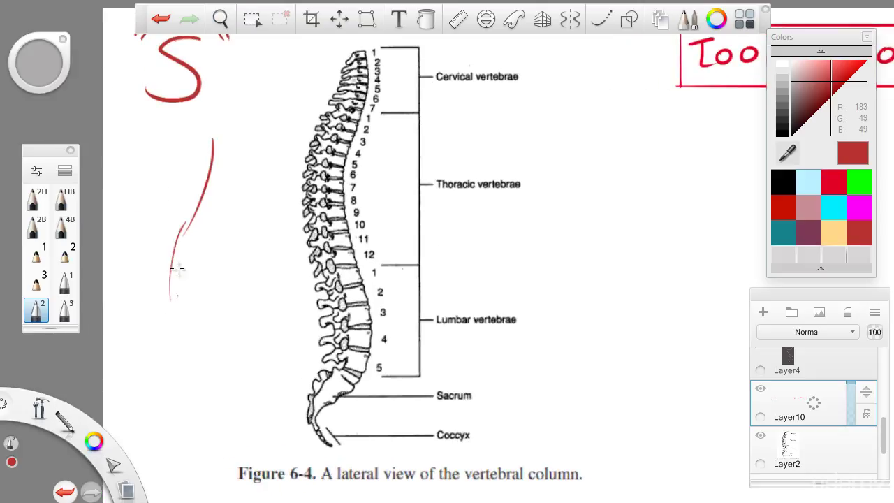
left_click_drag(185, 223, 196, 356)
mouse_move(180, 321)
left_mouse_down()
mouse_move(198, 357)
mouse_move(224, 363)
left_mouse_up()
left_click_drag(195, 223, 180, 248)
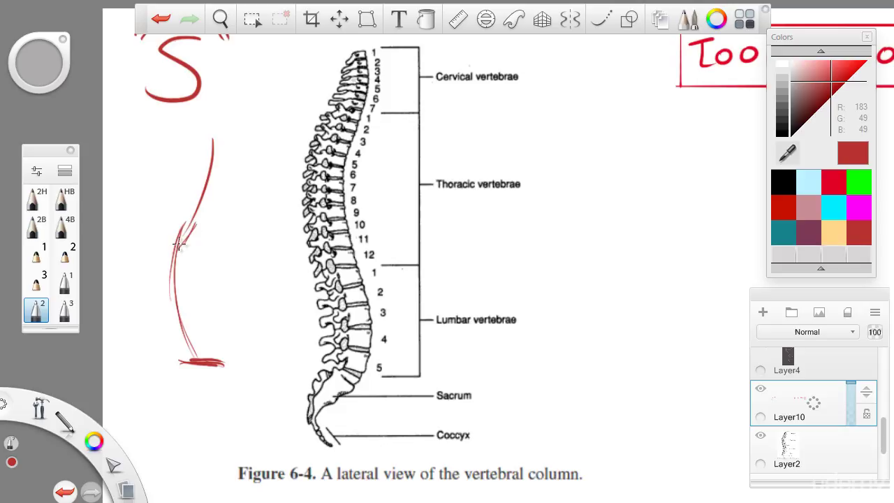
left_click_drag(197, 131, 171, 241)
mouse_move(189, 379)
left_mouse_down()
mouse_move(189, 388)
mouse_move(203, 388)
left_mouse_up()
- Try a guide stroke beside the spine illustration and a trace along the vertebral column
key("space")
left_click_drag(120, 313, 99, 352)
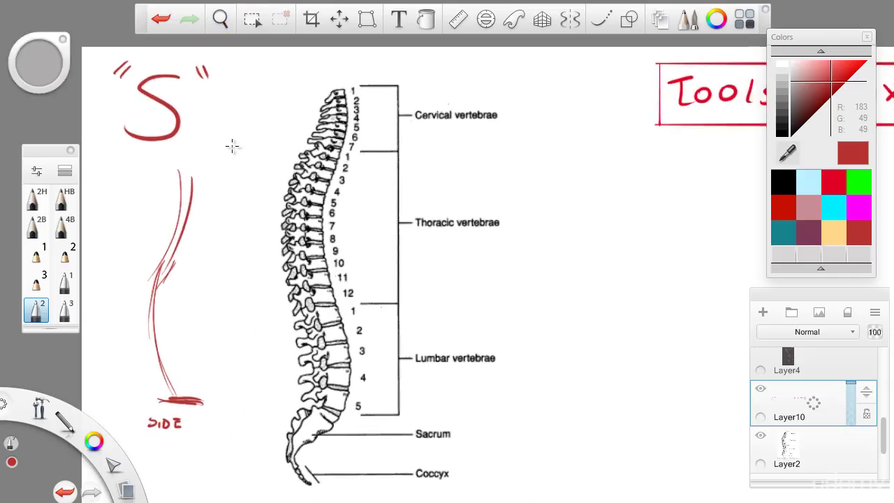
left_click_drag(233, 137, 222, 262)
key("ctrl+z")
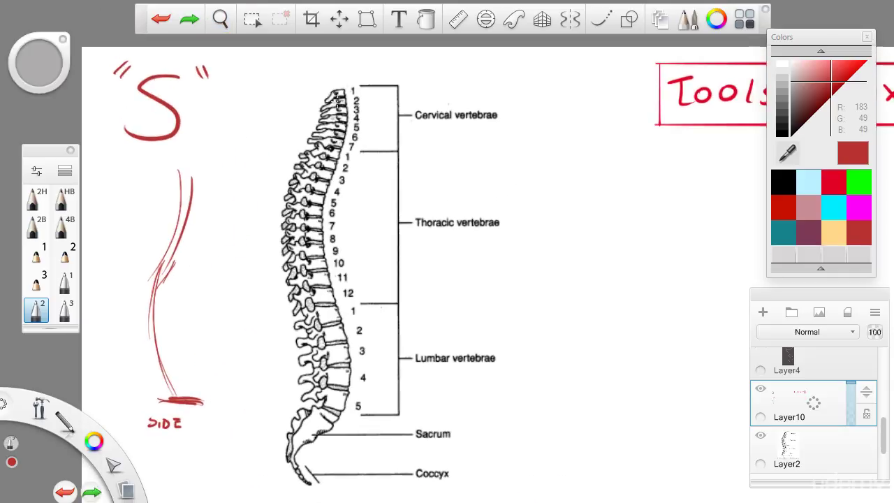
mouse_move(340, 84)
left_mouse_down()
mouse_move(297, 171)
mouse_move(318, 440)
left_mouse_up()
key("ctrl+z")
- Try a curved dark red arrow pointing down into the blank area beside the cervical and thoracic labels
key("space")
left_click_drag(384, 355, 247, 354)
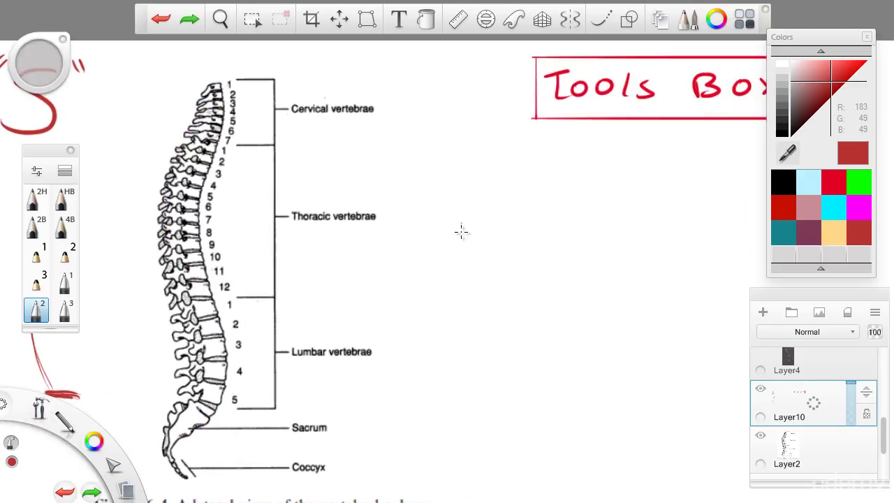
key("space")
mouse_move(351, 224)
left_mouse_down()
mouse_move(335, 340)
mouse_move(352, 315)
mouse_move(330, 338)
left_mouse_up()
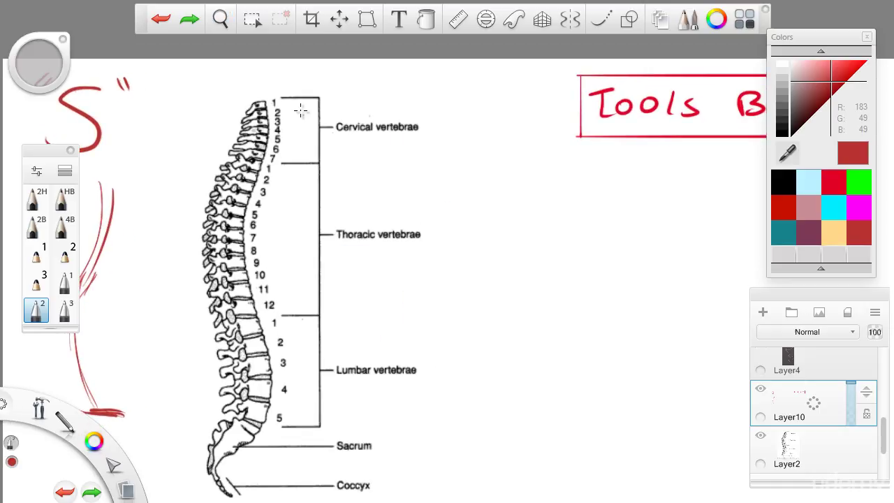
key("space")
left_click_drag(225, 260, 231, 228)
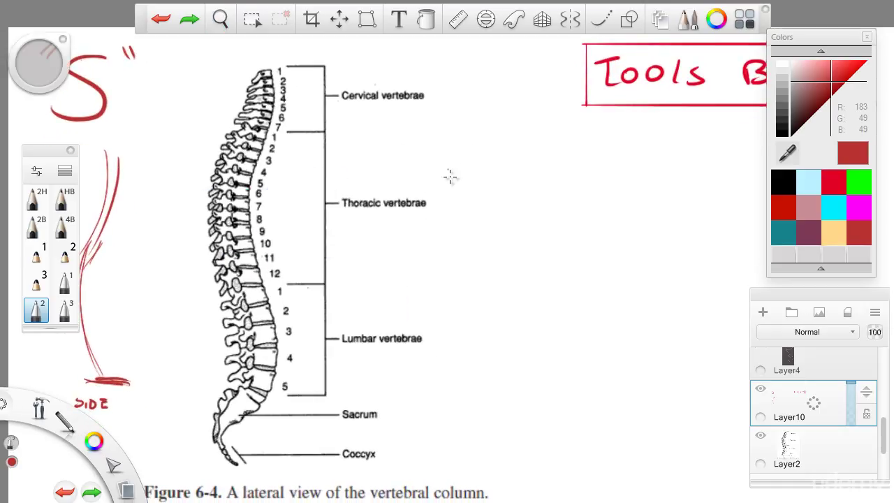
mouse_move(452, 120)
left_mouse_down()
mouse_move(515, 226)
mouse_move(509, 234)
mouse_move(541, 213)
left_mouse_up()
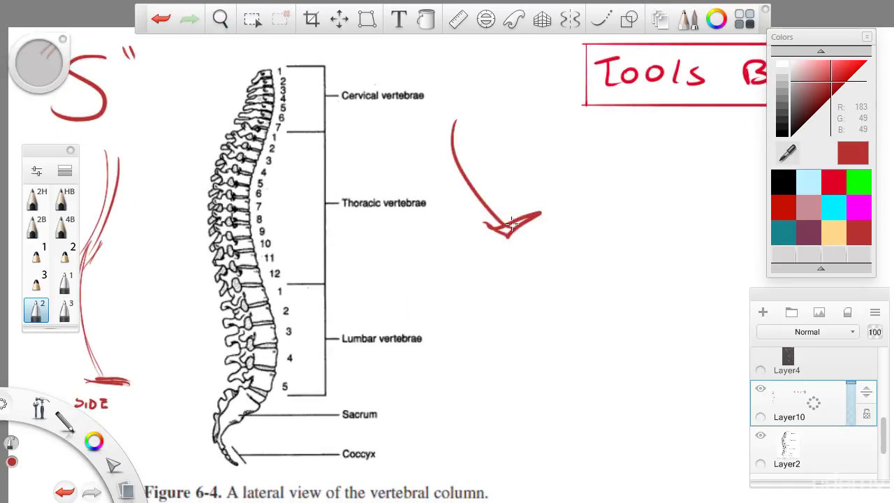
key("ctrl+z")
key("ctrl+z")
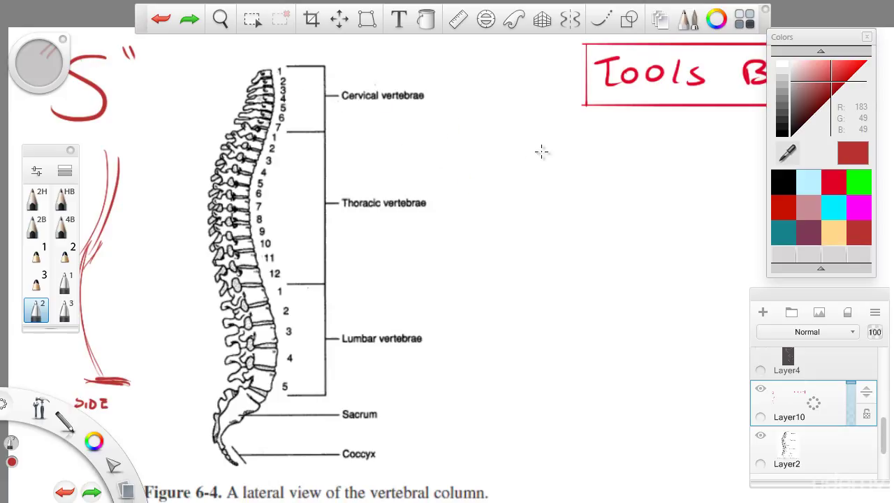
- Try a long horizontal dark red arrow pointing at the upper thoracic vertebrae
mouse_move(569, 145)
left_mouse_down()
mouse_move(354, 146)
mouse_move(369, 121)
left_mouse_up()
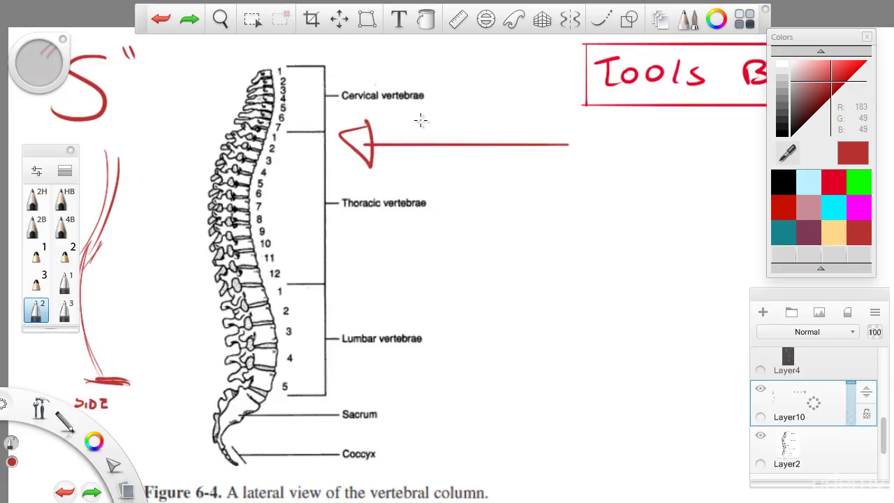
key("ctrl+z")
key("ctrl+z")
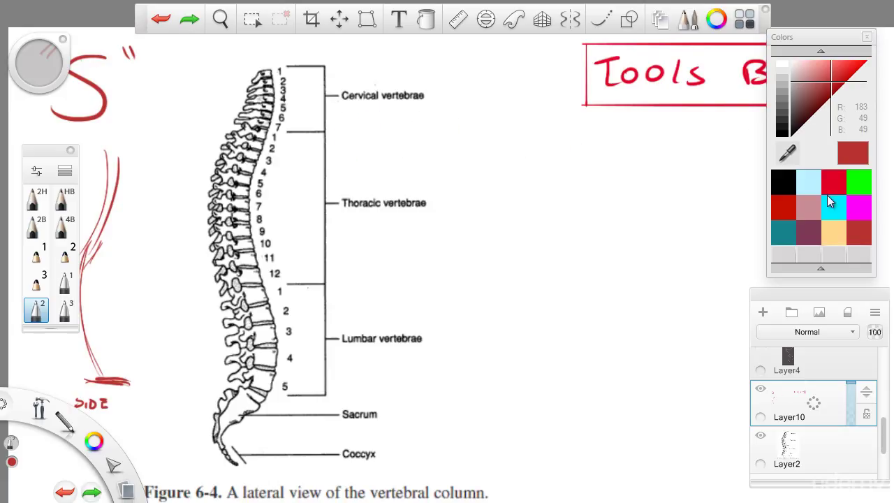
- Shade the cervical vertebrae in cyan and draw a horizontal cyan line from their base past the bracket
left_click(811, 185)
left_click(833, 207)
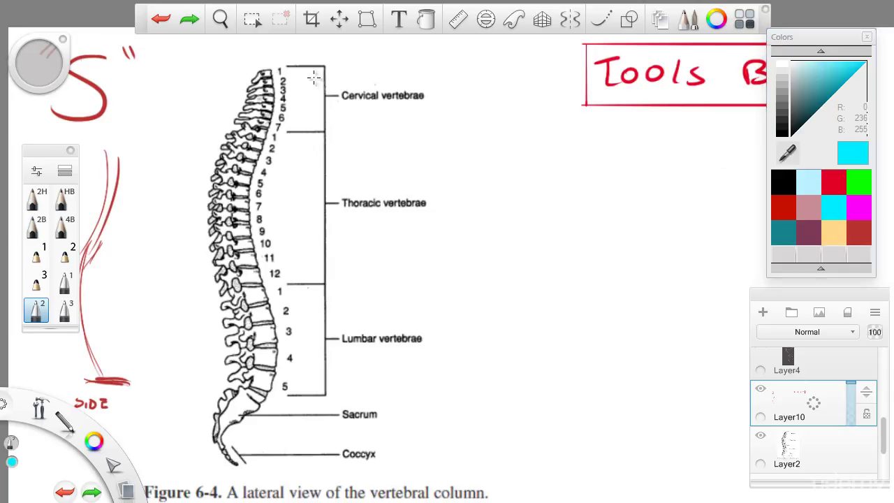
mouse_move(255, 60)
left_mouse_down()
mouse_move(282, 126)
mouse_move(248, 69)
left_mouse_up()
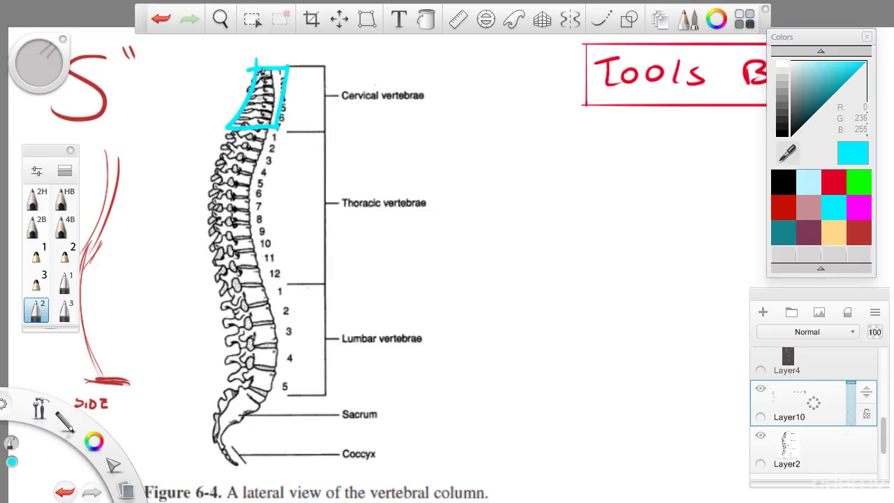
key("ctrl+z")
mouse_move(225, 120)
left_mouse_down()
mouse_move(283, 61)
mouse_move(241, 117)
mouse_move(265, 61)
mouse_move(250, 90)
mouse_move(282, 117)
mouse_move(457, 122)
left_mouse_up()
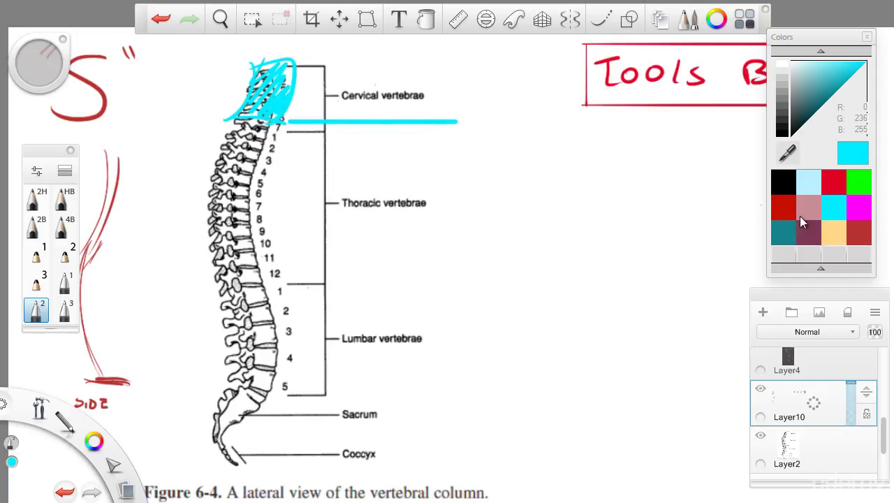
- Sketch a black head oval above a tilted shoulder line, with neck lines, direction arrows and a small rounded base form
left_click(783, 182)
mouse_move(523, 63)
left_mouse_down()
mouse_move(549, 98)
mouse_move(522, 64)
left_mouse_up()
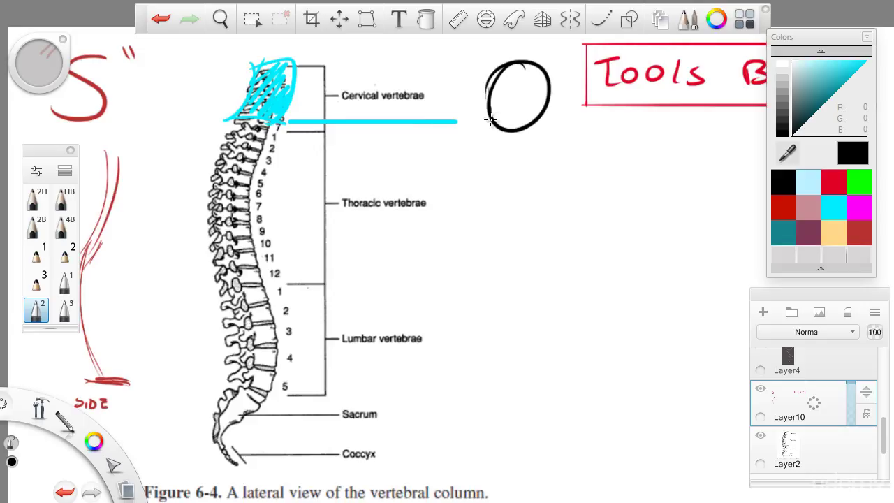
left_click_drag(491, 120, 454, 158)
left_click_drag(458, 160, 464, 158)
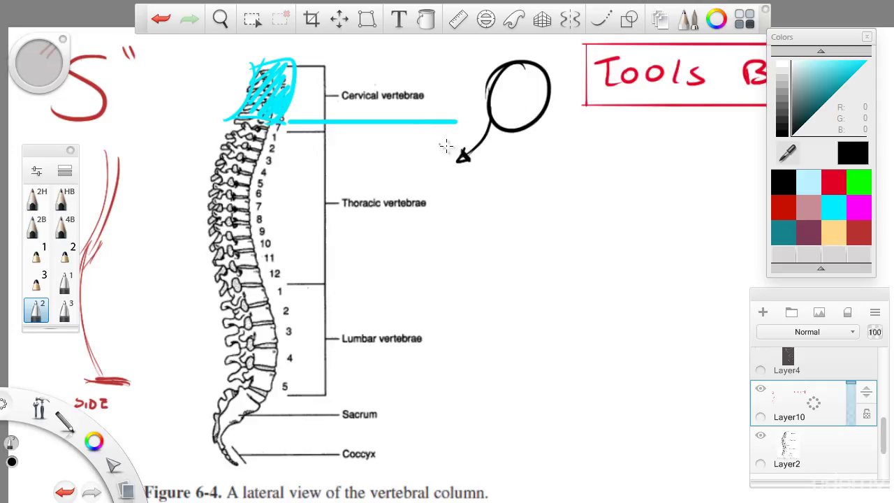
mouse_move(435, 136)
left_mouse_down()
mouse_move(548, 164)
mouse_move(516, 152)
left_mouse_up()
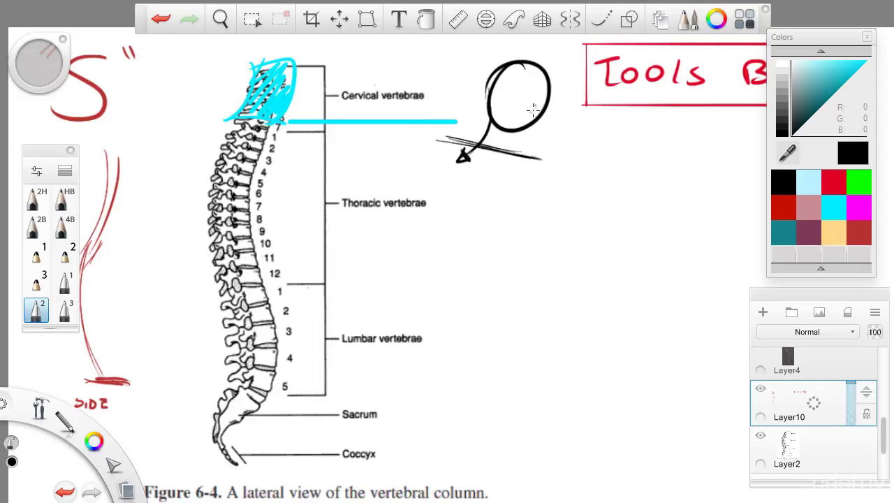
left_click_drag(458, 155, 502, 159)
mouse_move(524, 120)
left_mouse_down()
mouse_move(500, 151)
mouse_move(497, 177)
mouse_move(495, 143)
mouse_move(458, 166)
left_mouse_up()
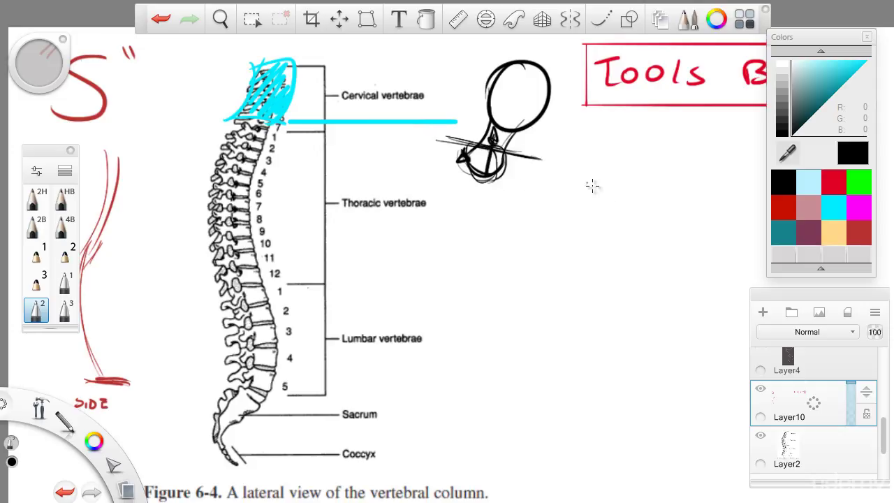
- Sketch a second, smaller black figure of two overlapping tilted ovals with a diagonal arrow, beside the head and neck sketch
mouse_move(598, 197)
left_mouse_down()
mouse_move(562, 140)
mouse_move(597, 203)
mouse_move(571, 165)
left_mouse_up()
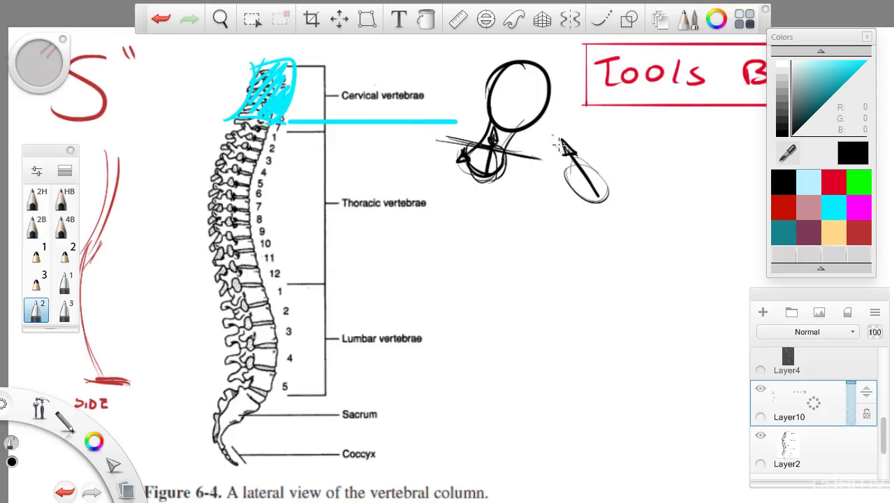
left_click_drag(576, 155, 574, 162)
left_click_drag(567, 179, 577, 126)
left_click_drag(608, 189, 617, 145)
mouse_move(595, 172)
left_mouse_down()
mouse_move(575, 145)
mouse_move(599, 134)
mouse_move(580, 144)
left_mouse_up()
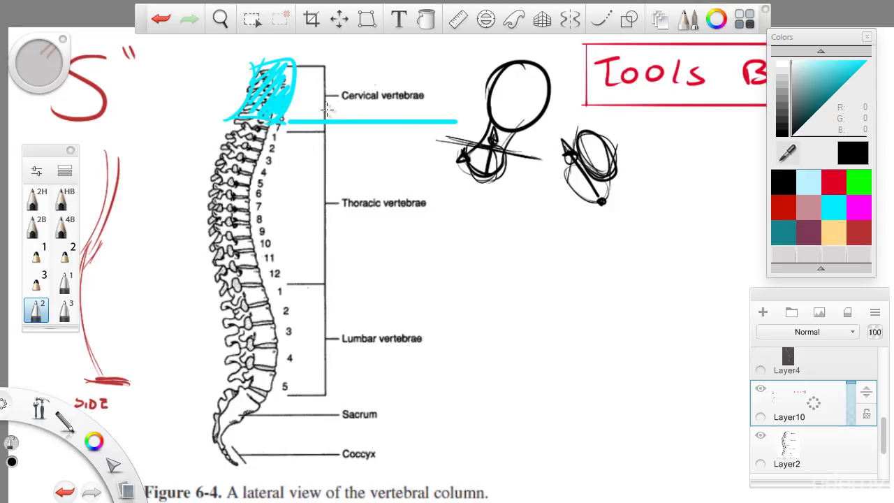
- Outline the thoracic curve of the spine in red and close it with a thick slanted line at the upper lumbar vertebrae
left_click_drag(297, 107, 304, 131)
key("ctrl+z")
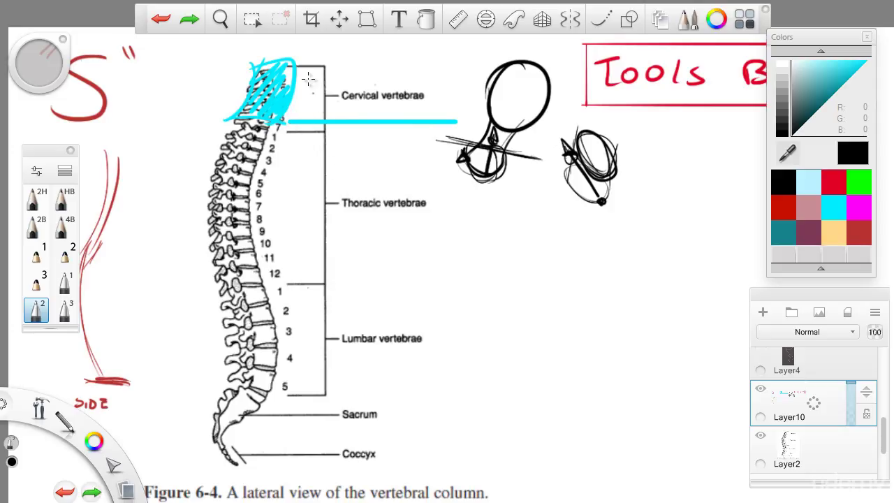
left_click(833, 181)
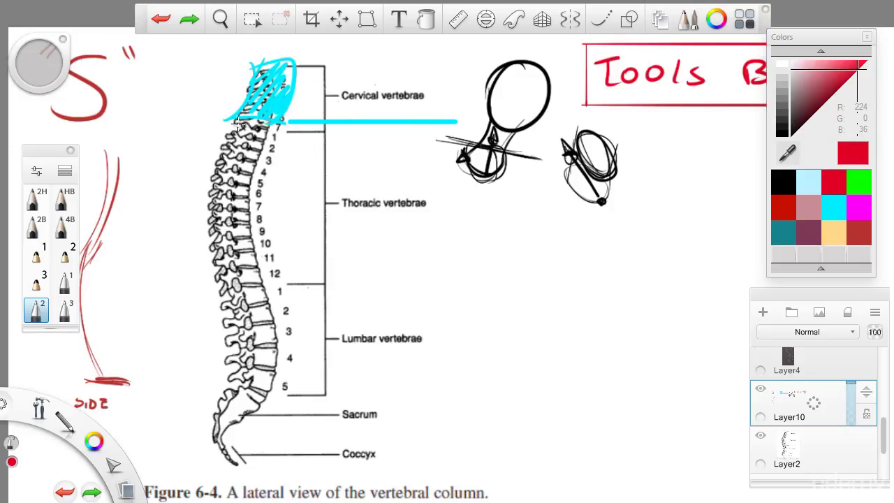
mouse_move(236, 121)
left_mouse_down()
mouse_move(241, 279)
mouse_move(265, 303)
left_mouse_up()
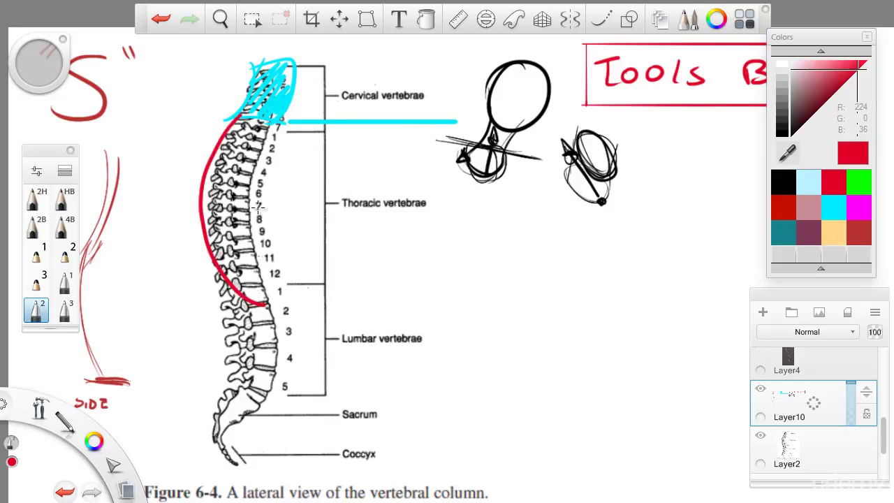
mouse_move(222, 120)
left_mouse_down()
mouse_move(275, 133)
mouse_move(286, 306)
left_mouse_up()
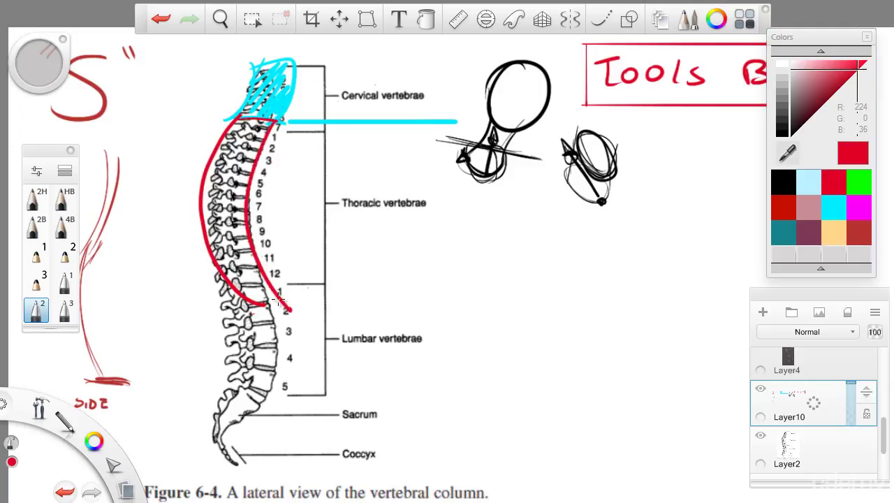
left_click_drag(278, 299, 243, 315)
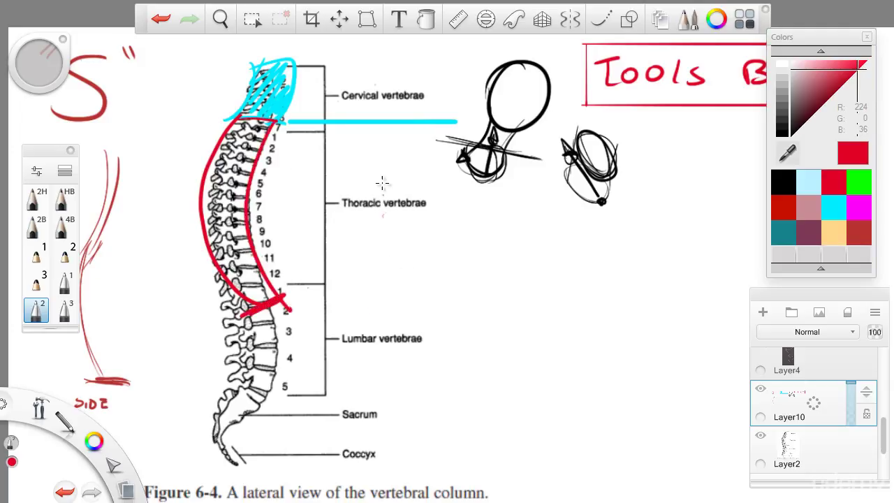
- Draw a red rib cage oval below the thoracic label with a vertical centre line running down from its top
mouse_move(384, 207)
left_mouse_down()
mouse_move(408, 271)
mouse_move(343, 235)
mouse_move(340, 283)
left_mouse_up()
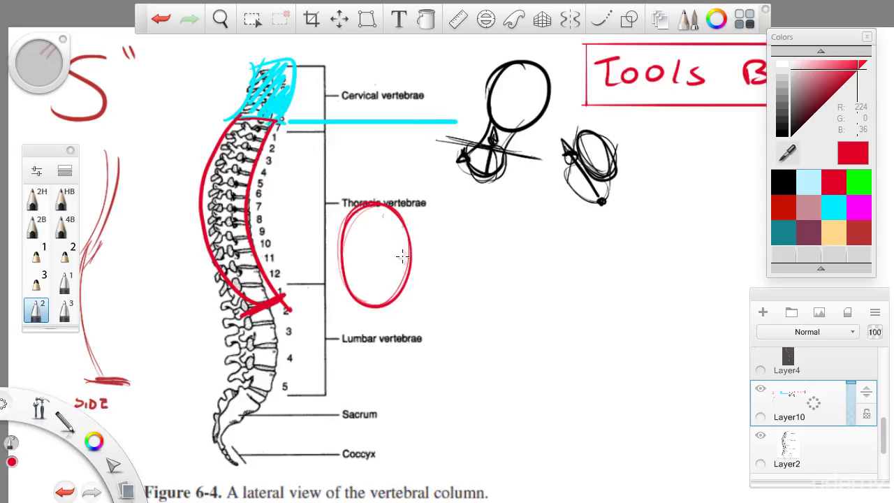
left_click_drag(397, 234, 360, 302)
key("space")
left_click_drag(266, 302, 282, 288)
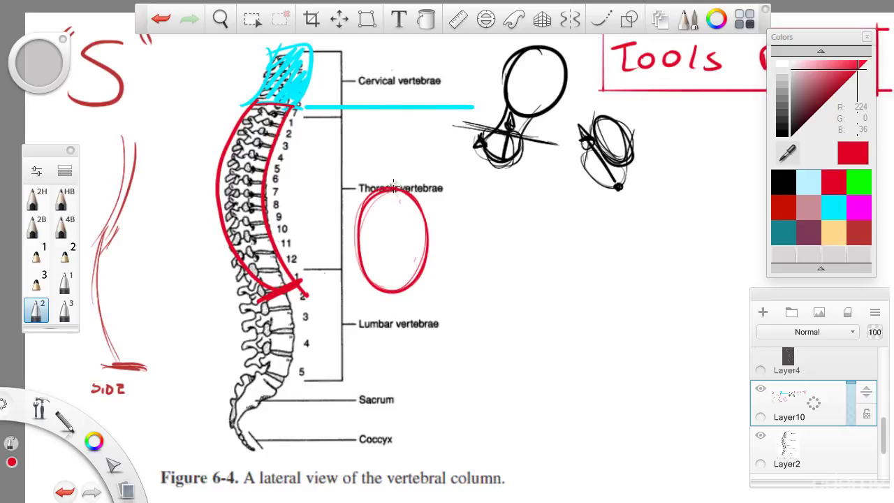
left_click_drag(393, 193, 389, 265)
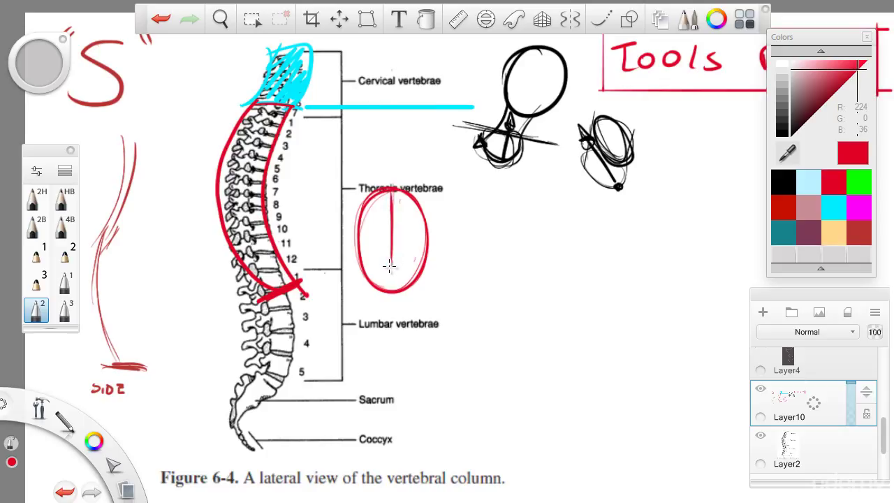
left_click_drag(392, 195, 392, 263)
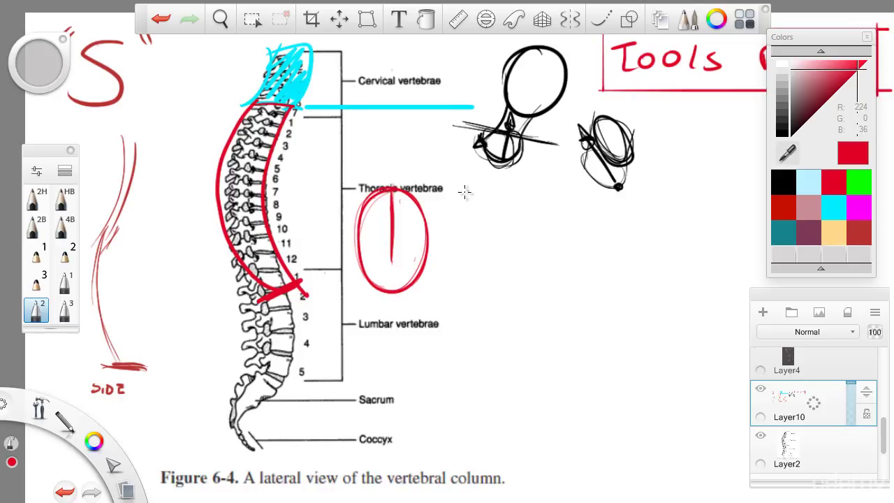
- Sketch a narrow red sternum shape with a pointed tip beside the rib cage oval and fill its top block with light tan
mouse_move(450, 211)
left_mouse_down()
mouse_move(472, 206)
mouse_move(466, 216)
mouse_move(456, 213)
left_mouse_up()
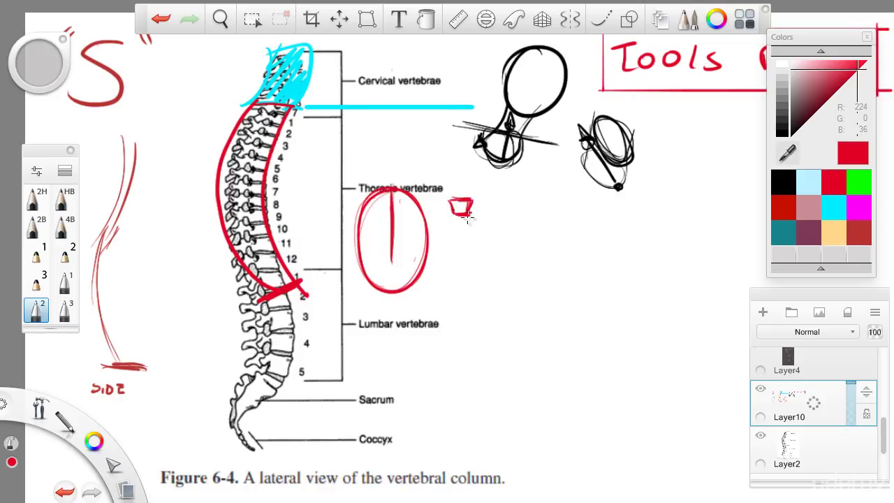
left_click(834, 234)
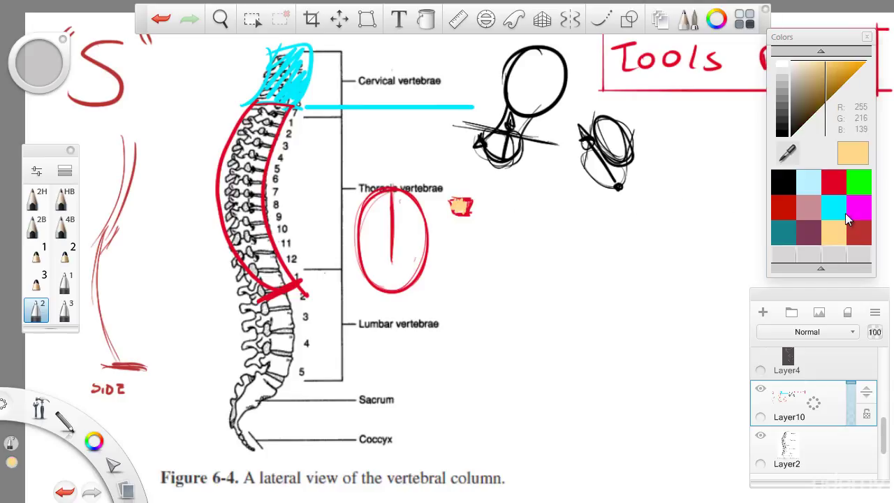
left_click(831, 180)
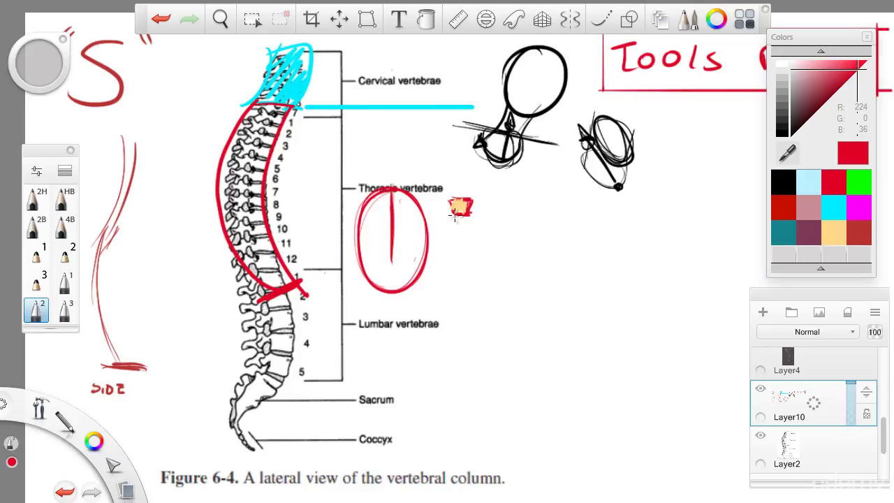
left_click_drag(455, 212, 457, 266)
left_click_drag(469, 208, 466, 273)
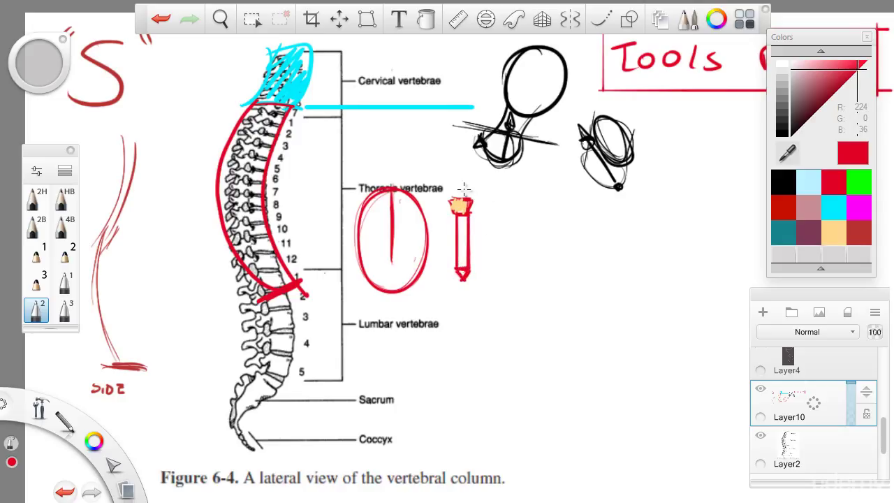
- Draw a red upward-pointing dagger shape with a crossbar beside the back of the thoracic curve
key("space")
left_click_drag(155, 293, 210, 303)
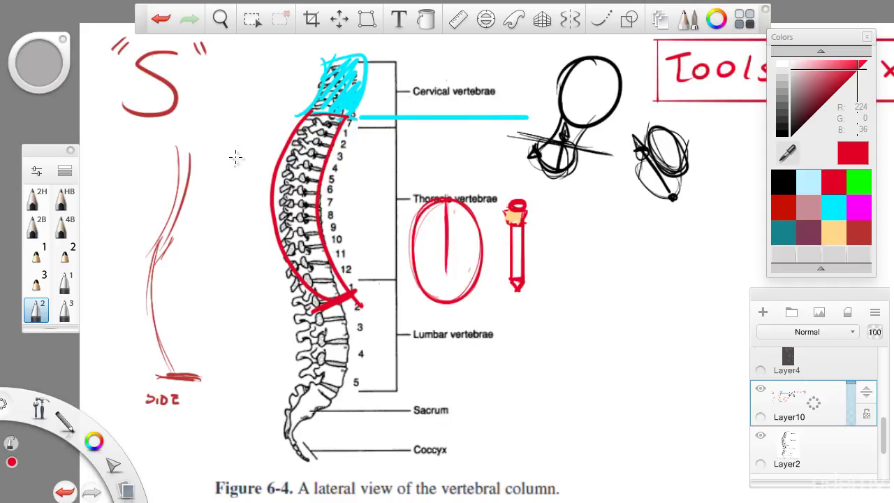
left_click_drag(245, 129, 245, 192)
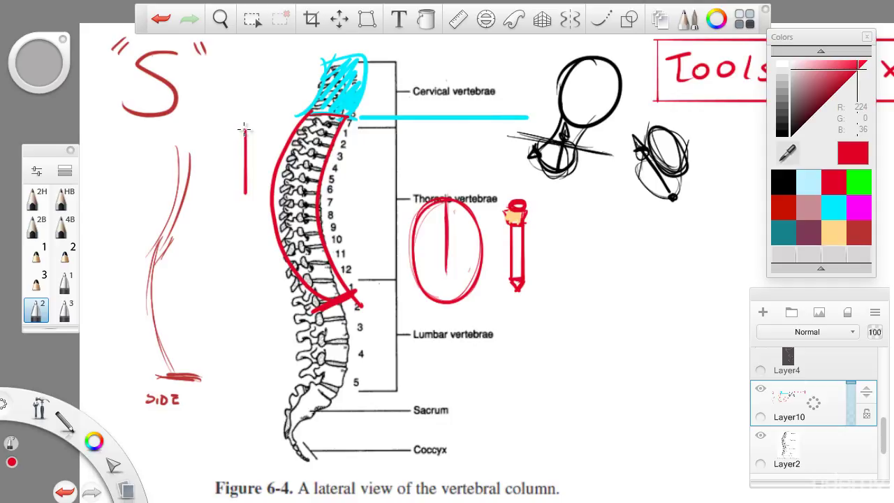
mouse_move(245, 127)
left_mouse_down()
mouse_move(231, 197)
mouse_move(258, 191)
mouse_move(228, 190)
mouse_move(248, 223)
mouse_move(269, 200)
mouse_move(219, 200)
left_mouse_up()
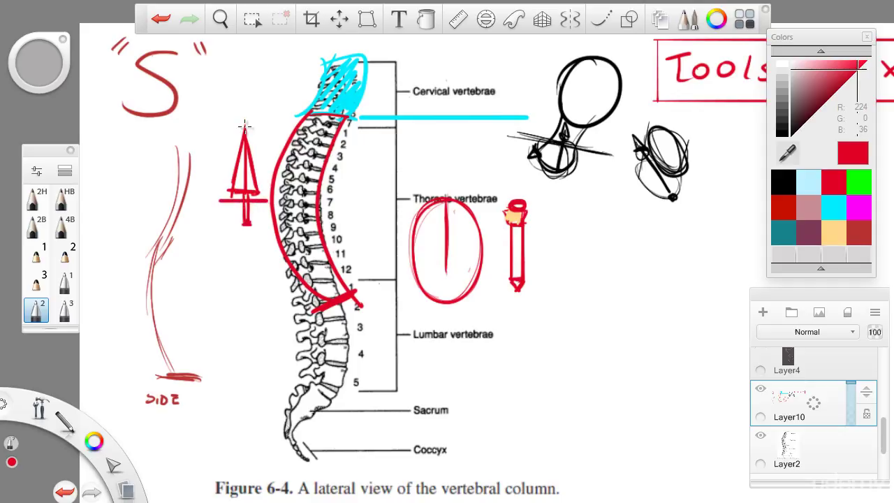
left_click_drag(245, 131, 259, 193)
left_click_drag(508, 185, 501, 186)
key("ctrl+z")
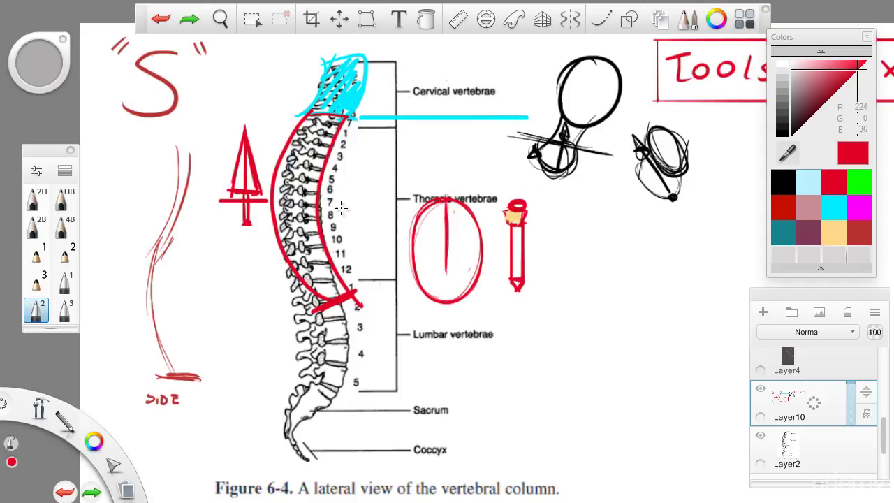
- Draw a red arrow from the rib cage oval to the thoracic curve, and add detail to the dagger handle and hatching to the sternum
left_click_drag(339, 212, 413, 212)
mouse_move(343, 203)
left_mouse_down()
mouse_move(326, 216)
mouse_move(343, 231)
left_mouse_up()
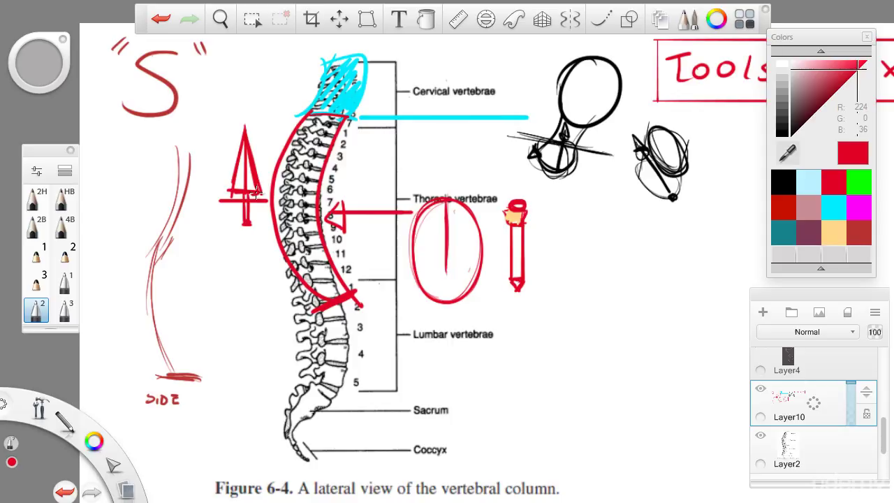
left_click_drag(245, 203, 252, 224)
key("space")
left_click_drag(469, 335, 354, 323)
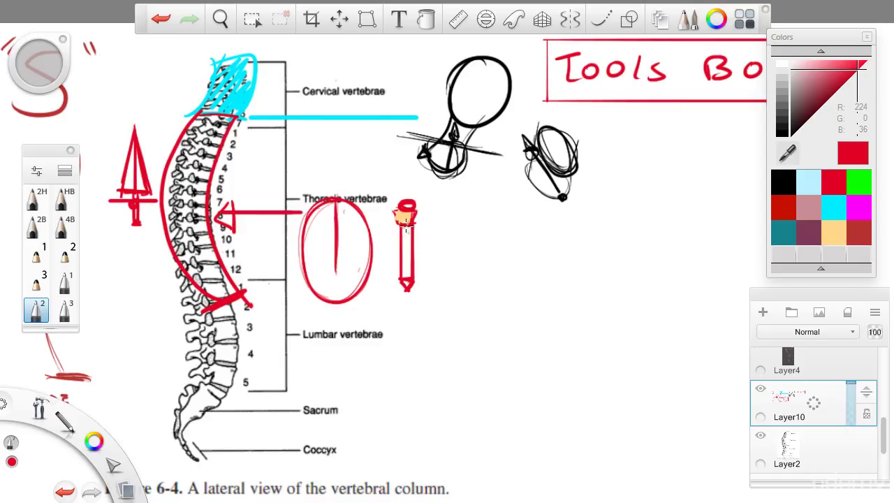
left_click_drag(406, 226, 406, 277)
- Write "1head" in red above the dagger shape
key("space")
left_click_drag(307, 328, 411, 319)
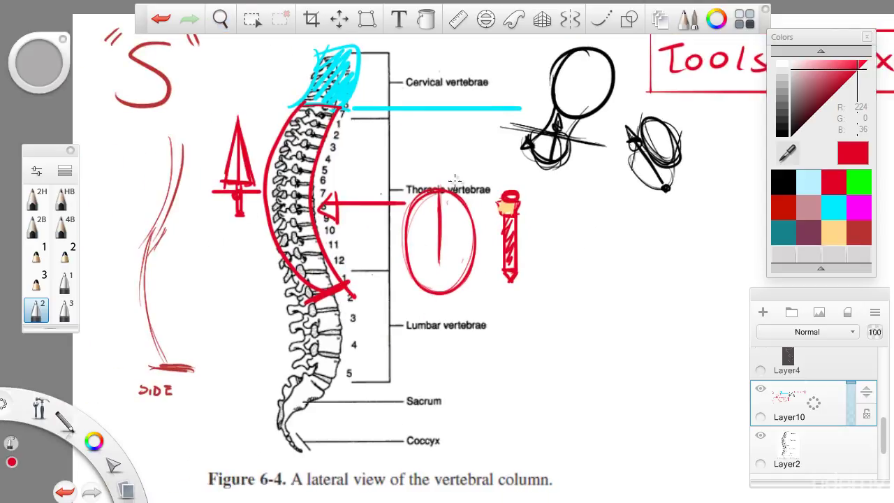
left_click_drag(208, 95, 208, 111)
mouse_move(216, 93)
left_mouse_down()
mouse_move(215, 111)
mouse_move(242, 110)
left_mouse_up()
left_click_drag(251, 102, 266, 111)
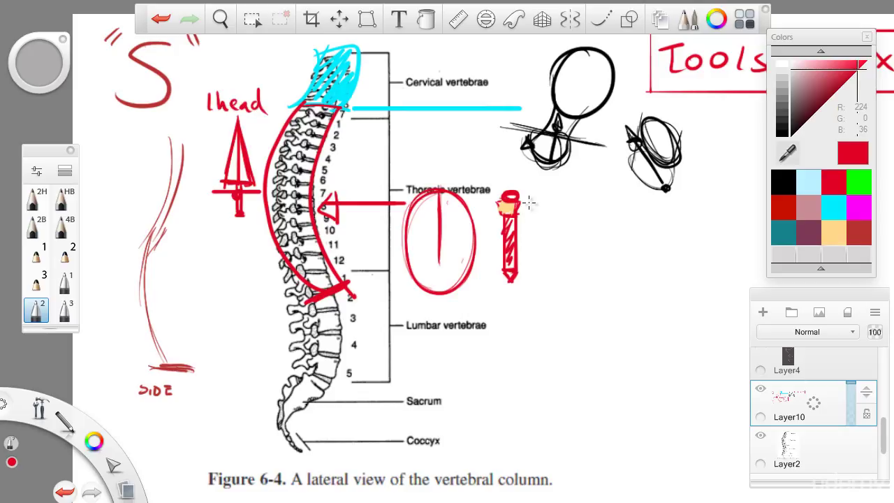
- Add red inverted-V strokes below the rib cage oval's centre line and mark their outer ends with dark purple dots
mouse_move(438, 258)
left_mouse_down()
mouse_move(417, 276)
mouse_move(460, 277)
left_mouse_up()
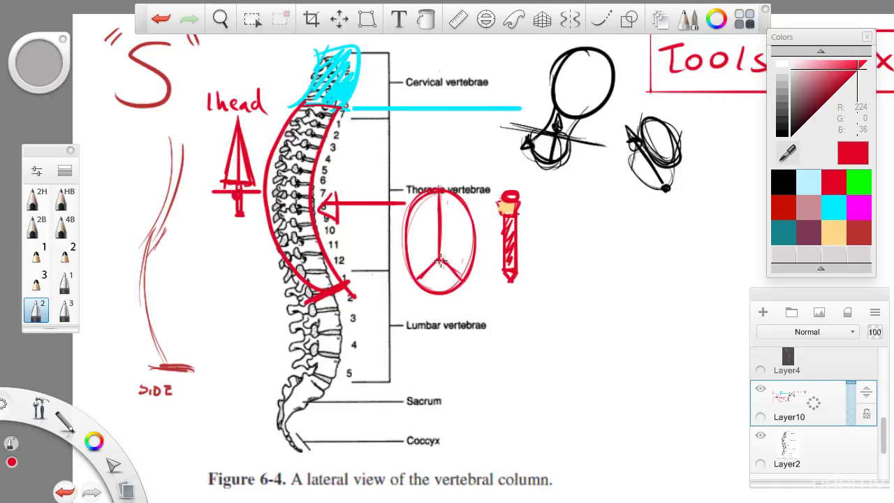
key("ctrl+z")
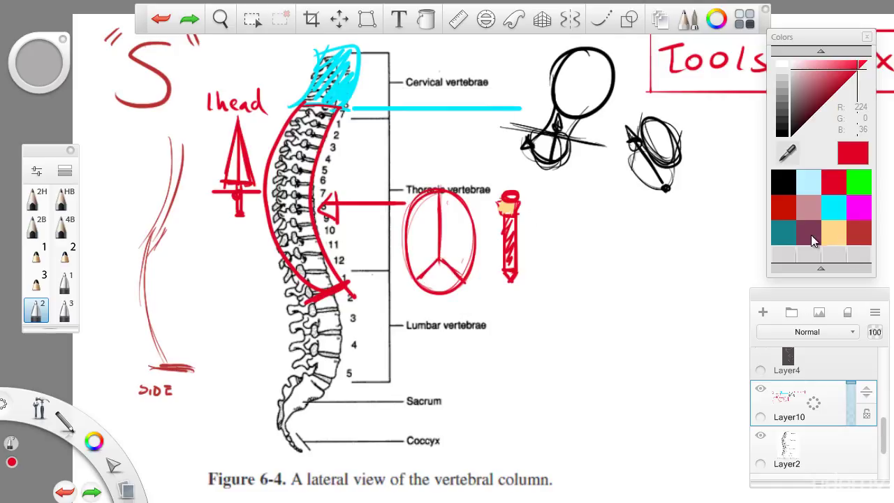
left_click(810, 235)
key("space")
left_click_drag(591, 231, 602, 171)
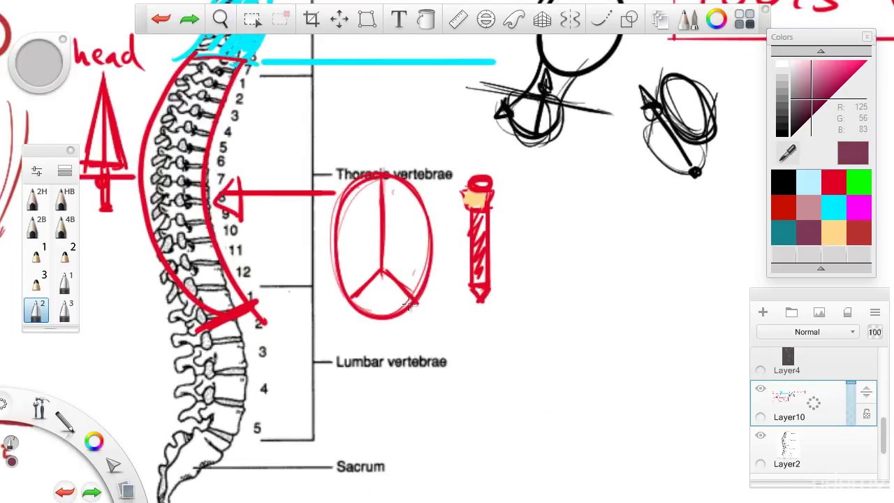
left_click(414, 300)
left_click(347, 298)
- Draw a dark purple vertical centre line through the rib cage oval, extending above and below it
key("space")
left_click_drag(212, 260, 267, 293)
mouse_move(354, 117)
left_mouse_down()
mouse_move(188, 118)
mouse_move(301, 98)
left_mouse_up()
key("ctrl+z")
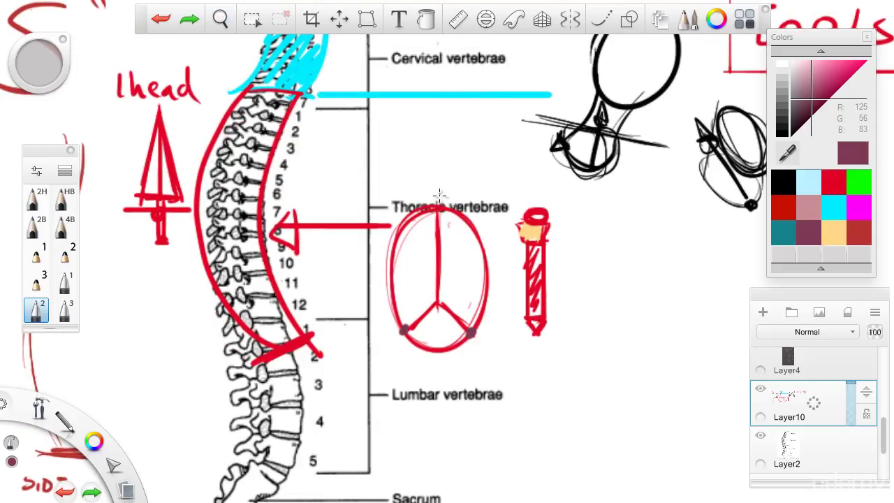
left_click_drag(439, 175, 439, 230)
key("space")
mouse_move(324, 187)
left_mouse_down()
mouse_move(326, 250)
mouse_move(318, 141)
left_mouse_up()
mouse_move(430, 193)
left_mouse_down()
mouse_move(426, 369)
mouse_move(379, 355)
left_mouse_up()
- Outline the lumbar curve in dark purple with a slanted base line above the sacrum and a thickened front edge
key("space")
key("space")
mouse_move(309, 355)
left_mouse_down()
mouse_move(342, 281)
mouse_move(356, 307)
mouse_move(311, 398)
left_mouse_up()
mouse_move(302, 284)
left_mouse_down()
mouse_move(279, 379)
mouse_move(328, 395)
mouse_move(264, 373)
left_mouse_up()
mouse_move(348, 269)
left_mouse_down()
mouse_move(351, 359)
mouse_move(330, 391)
mouse_move(310, 398)
left_mouse_up()
key("space")
left_click_drag(349, 300, 340, 352)
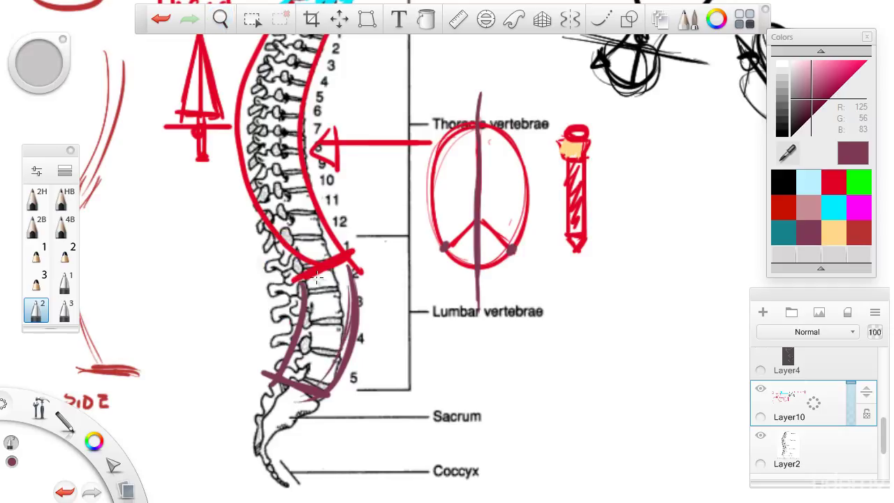
- Try a dark purple circle around the red letter S and undo it
mouse_move(296, 285)
left_mouse_down()
mouse_move(348, 265)
mouse_move(196, 269)
left_mouse_up()
key("space")
left_click_drag(184, 283, 227, 335)
mouse_move(208, 61)
left_mouse_down()
mouse_move(176, 144)
mouse_move(209, 61)
left_mouse_up()
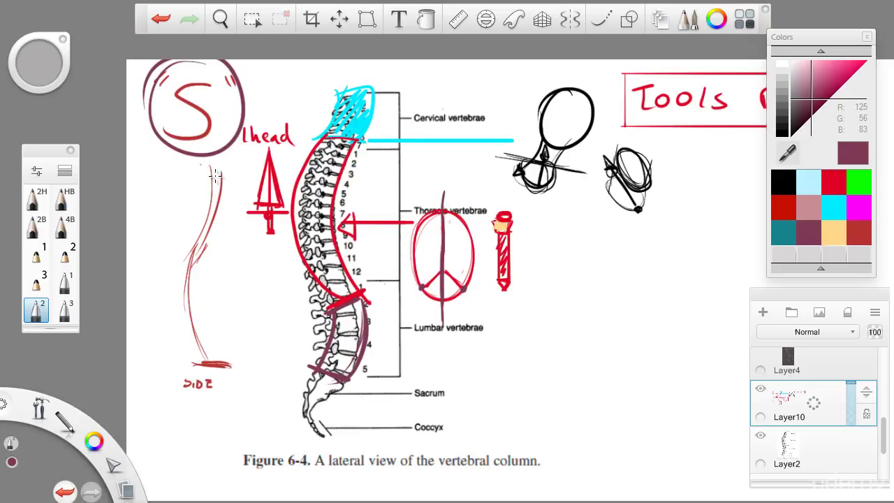
key("ctrl+z")
key("space")
left_click_drag(223, 374, 163, 360)
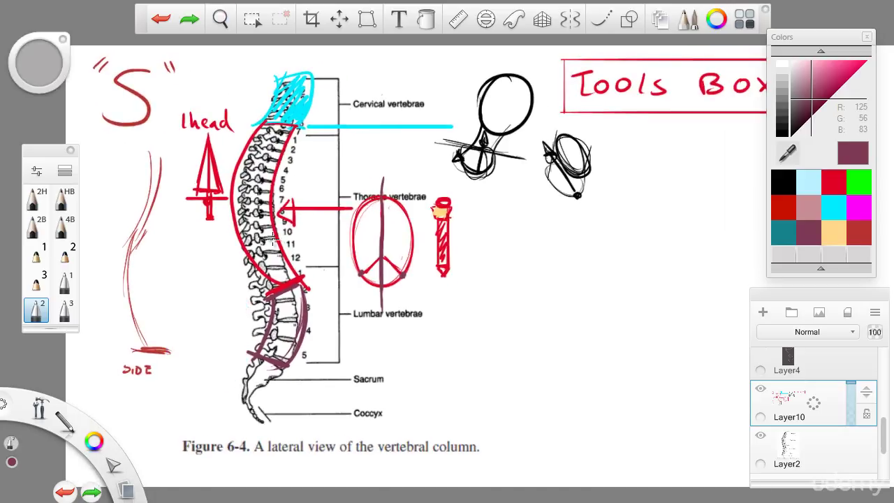
- Hatch the lumbar section and fill the sacrum and coccyx curve in dark purple, extending the rib cage oval's centre line downward
mouse_move(292, 286)
left_mouse_down()
mouse_move(279, 320)
mouse_move(286, 349)
mouse_move(301, 328)
left_mouse_up()
mouse_move(379, 324)
left_mouse_down()
mouse_move(379, 339)
mouse_move(379, 308)
left_mouse_up()
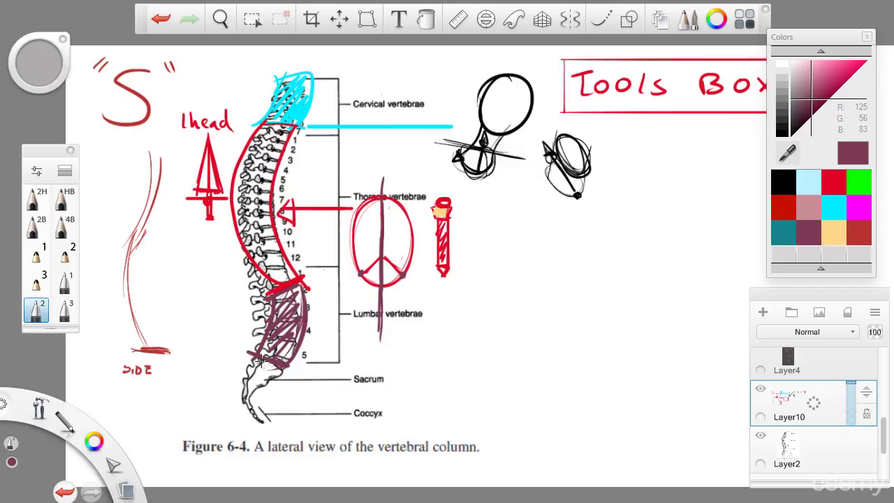
mouse_move(259, 360)
left_mouse_down()
mouse_move(279, 380)
mouse_move(257, 422)
mouse_move(250, 366)
mouse_move(253, 417)
left_mouse_up()
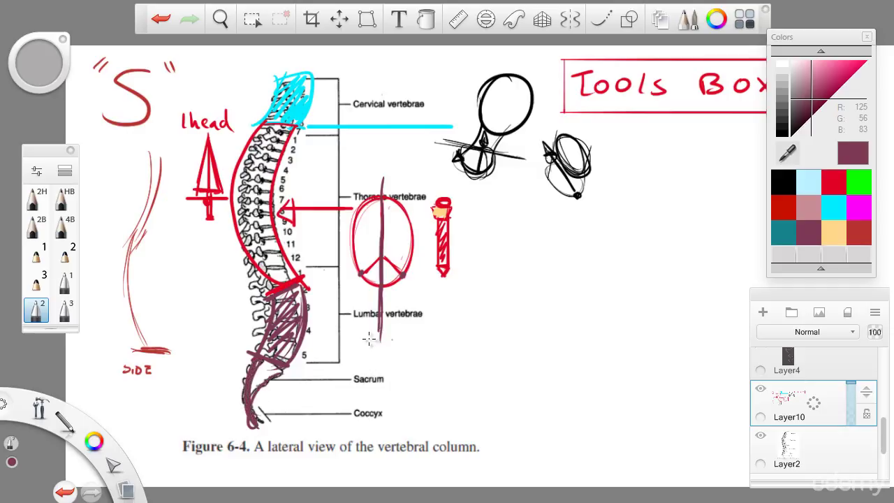
- Draw a dark purple horizontal oval for the pelvis around the centre line's lower end, undoing the stray strokes
mouse_move(409, 334)
left_mouse_down()
mouse_move(381, 332)
mouse_move(409, 340)
mouse_move(363, 364)
mouse_move(409, 350)
mouse_move(384, 293)
mouse_move(412, 328)
mouse_move(391, 314)
mouse_move(353, 328)
mouse_move(412, 307)
left_mouse_up()
key("ctrl+z")
key("ctrl+z")
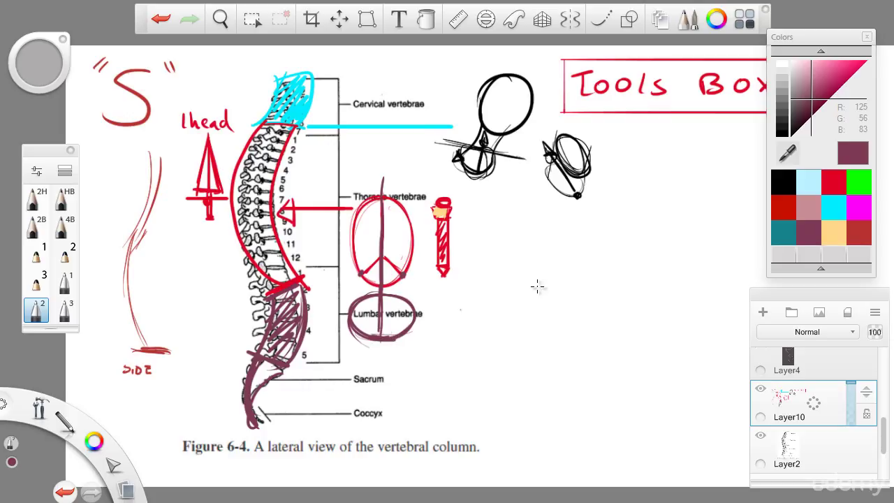
- Add light orange slanted lines joined by a short base inside the pelvis oval, and mark their upper ends with red dots
left_click(839, 237)
left_click_drag(373, 338, 379, 341)
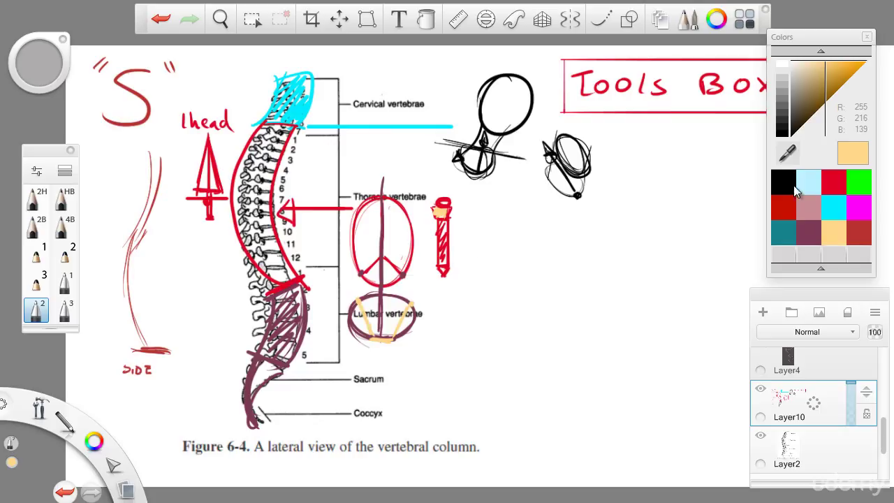
left_click(842, 186)
key("space")
left_click_drag(451, 256, 485, 184)
left_click_drag(390, 326, 388, 329)
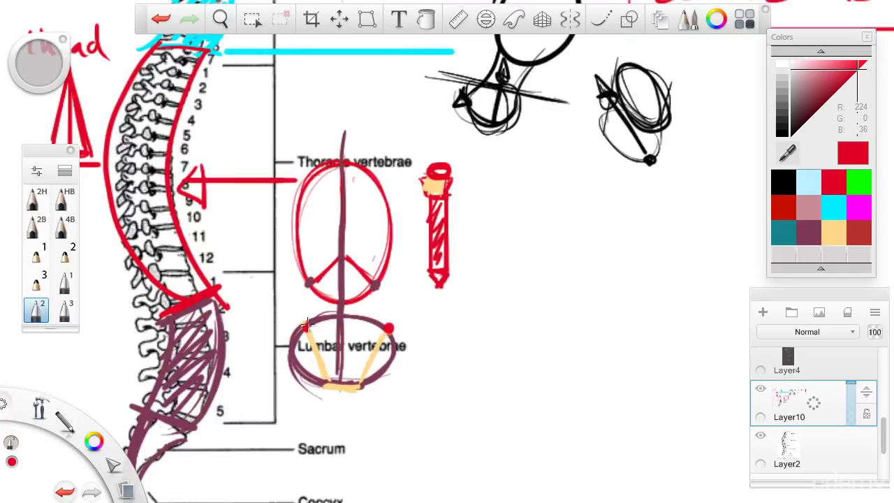
left_click(305, 325)
key("space")
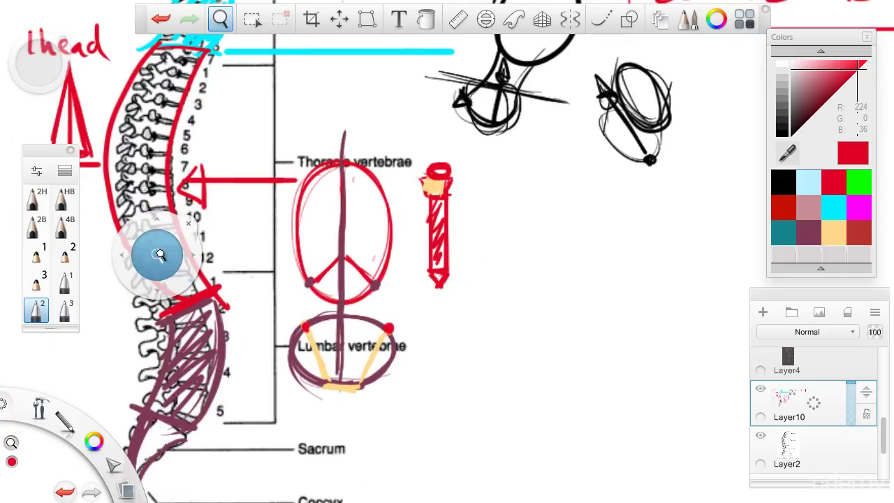
mouse_move(160, 254)
left_mouse_down()
mouse_move(167, 314)
mouse_move(278, 379)
left_mouse_up()
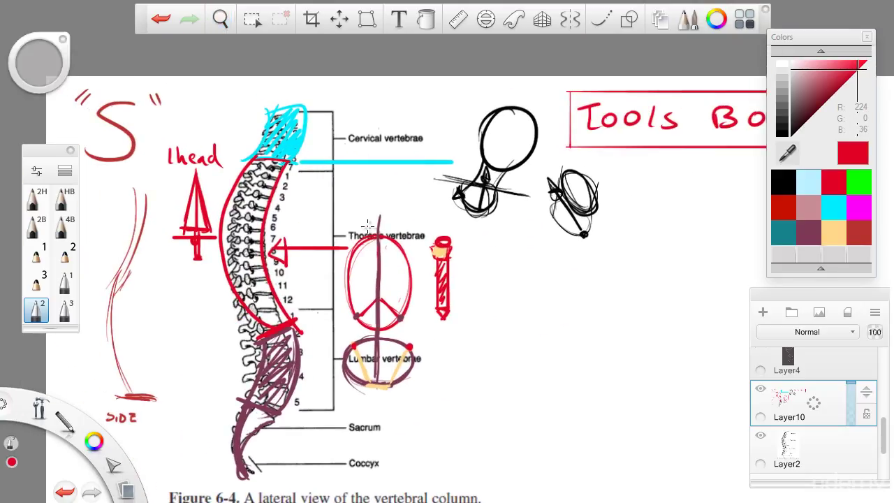
key("space")
left_click_drag(236, 257, 264, 228)
left_click_drag(316, 131, 323, 290)
key("ctrl+z")
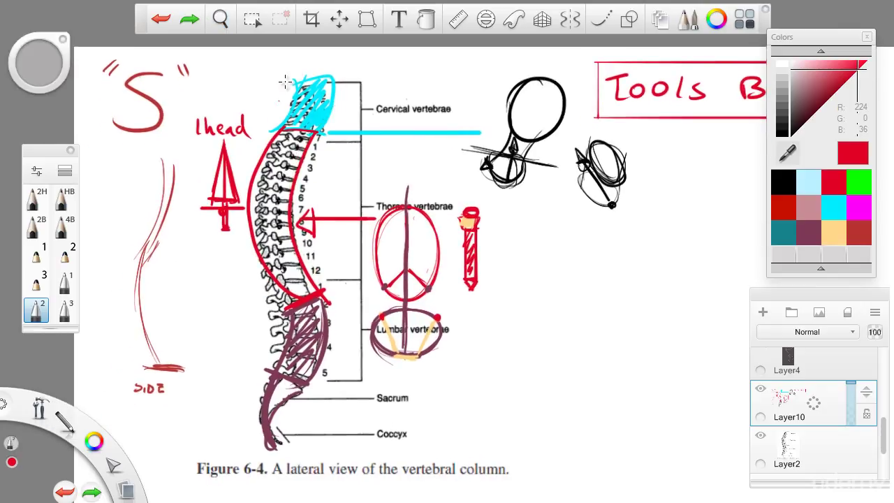
- Draw curved red cross-contour lines with a slanted centre line on the large black head oval below the Tools Box title
key("space")
mouse_move(456, 362)
left_mouse_down()
mouse_move(389, 349)
mouse_move(336, 361)
left_mouse_up()
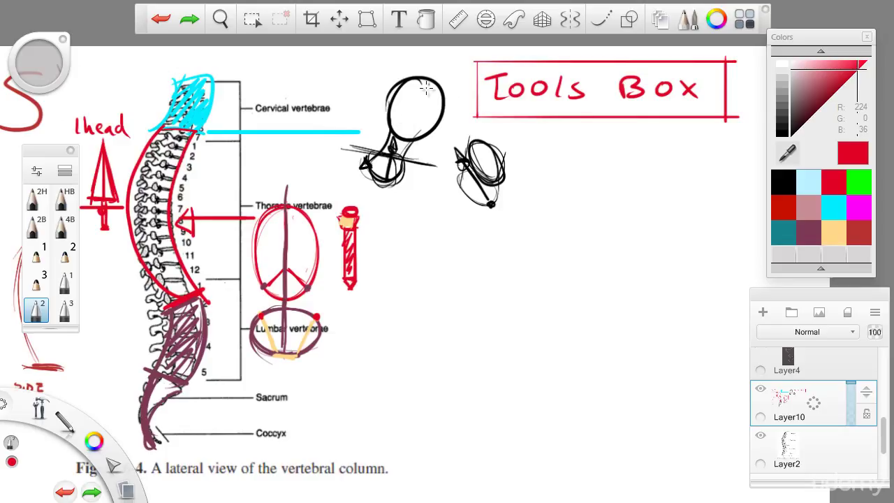
left_click_drag(386, 104, 441, 132)
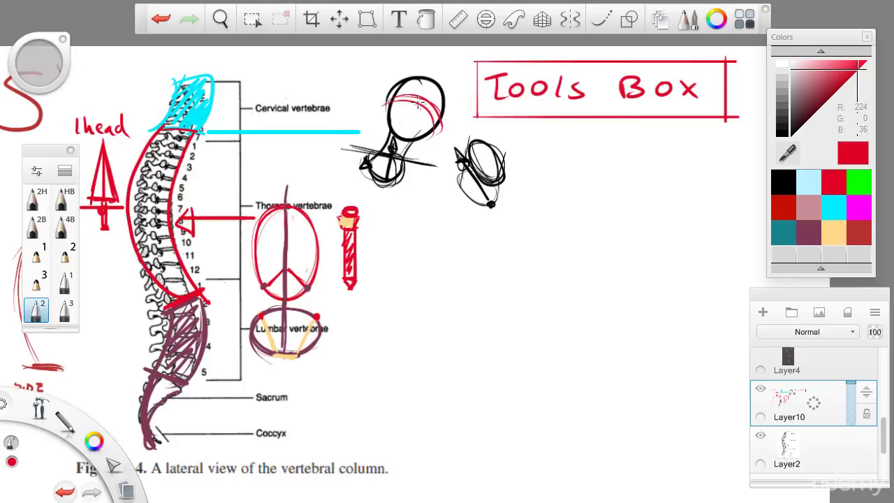
mouse_move(428, 86)
left_mouse_down()
mouse_move(401, 134)
mouse_move(412, 134)
left_mouse_up()
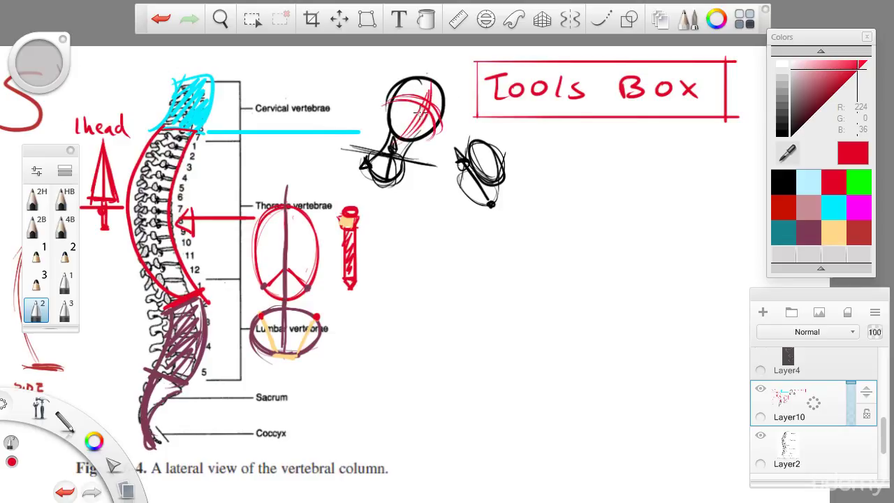
left_click_drag(429, 102, 407, 133)
- Sketch red curves sweeping down from the black shoulder shape for the back of the torso, ending two of them in arrowheads
left_click_drag(372, 160, 376, 265)
left_click_drag(375, 152, 402, 290)
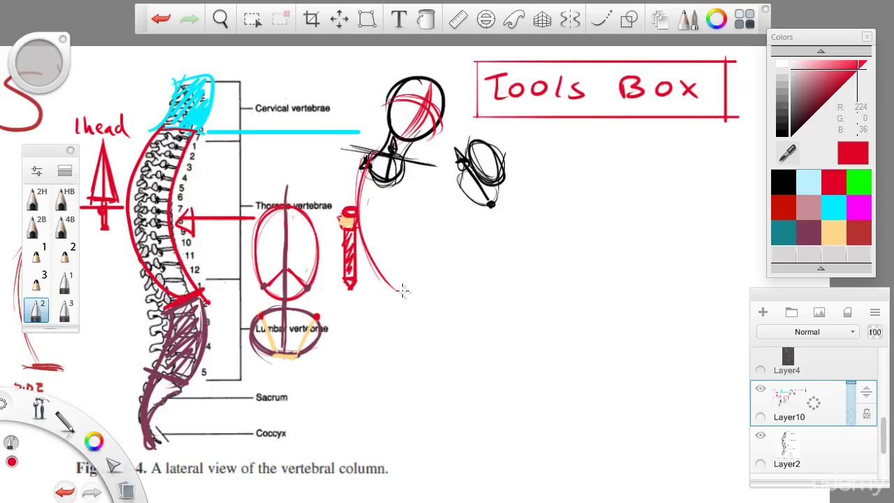
left_click_drag(377, 186, 413, 286)
left_click_drag(377, 152, 420, 271)
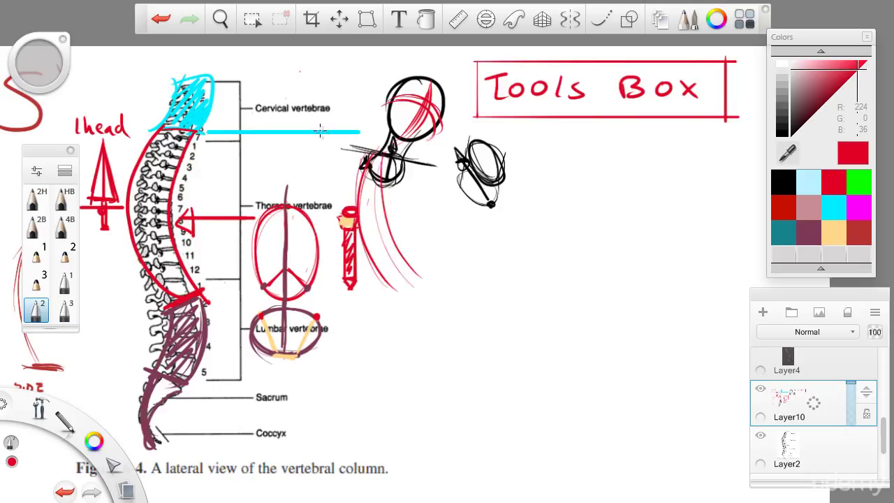
mouse_move(387, 143)
left_mouse_down()
mouse_move(421, 275)
mouse_move(388, 286)
left_mouse_up()
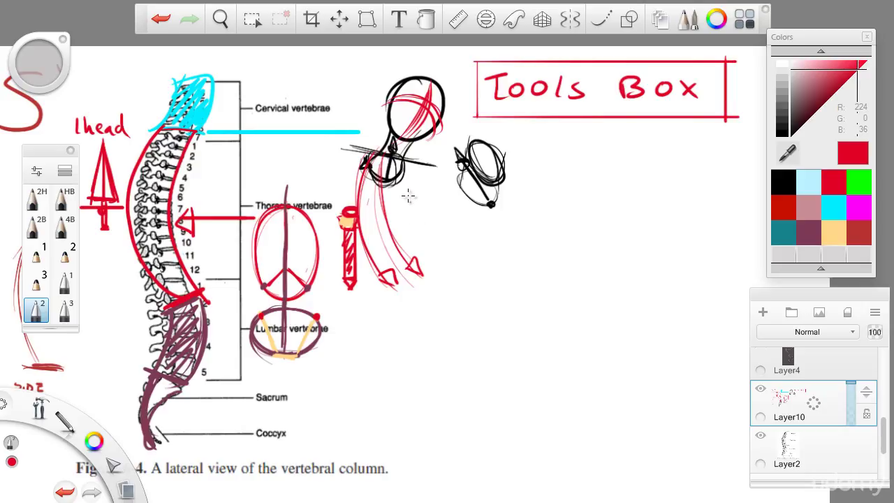
- Sketch the front contour of the torso in red as a bulging curve, thickened around the belly
left_click_drag(407, 180, 427, 246)
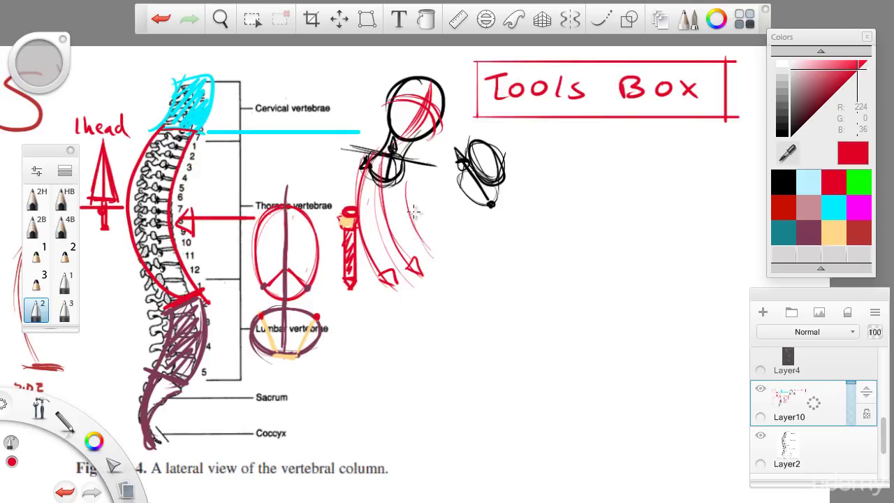
left_click_drag(413, 209, 444, 263)
left_click_drag(423, 224, 452, 302)
left_click_drag(427, 240, 438, 324)
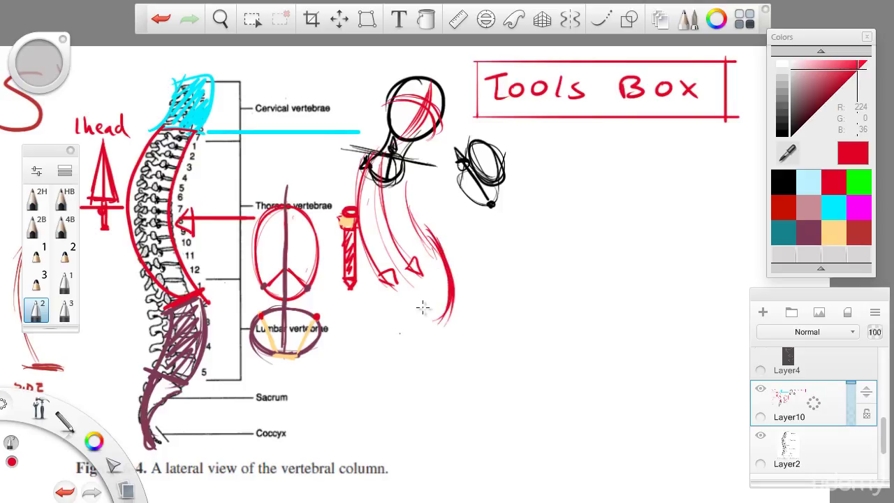
- Draw a red curved band and a slanted base line across the figure's hips, and undo the trial leg strokes below
left_click_drag(370, 303, 445, 274)
mouse_move(361, 285)
left_mouse_down()
mouse_move(446, 276)
mouse_move(459, 254)
left_mouse_up()
mouse_move(361, 295)
left_mouse_down()
mouse_move(421, 307)
mouse_move(448, 289)
left_mouse_up()
mouse_move(368, 335)
left_mouse_down()
mouse_move(466, 312)
mouse_move(398, 393)
left_mouse_up()
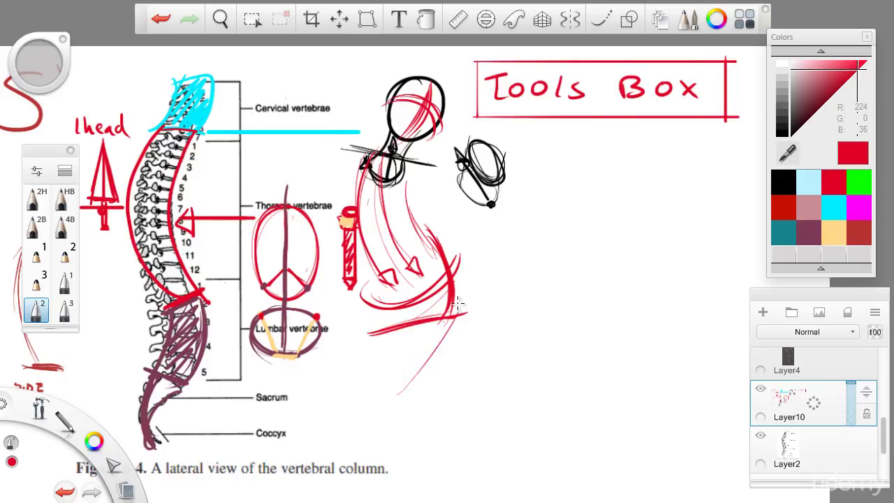
left_click_drag(438, 346, 393, 423)
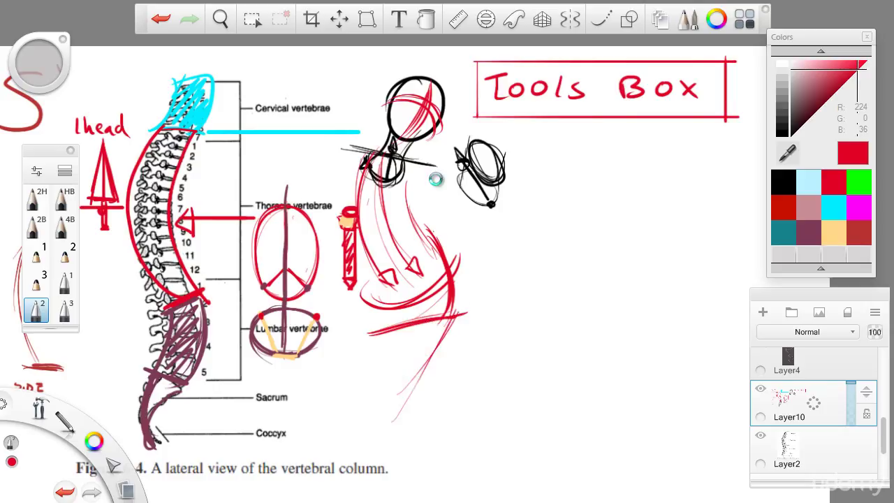
key("ctrl+z")
- Draw a red vertical balance line down from the head and sketch a tapering front leg ending at its foot
left_click_drag(430, 104, 426, 497)
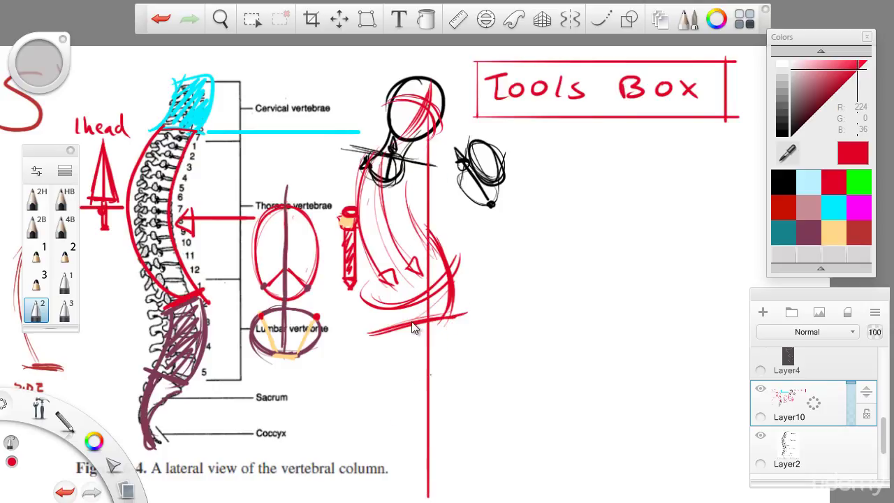
key("space")
mouse_move(284, 256)
left_mouse_down()
mouse_move(285, 187)
mouse_move(277, 225)
left_mouse_up()
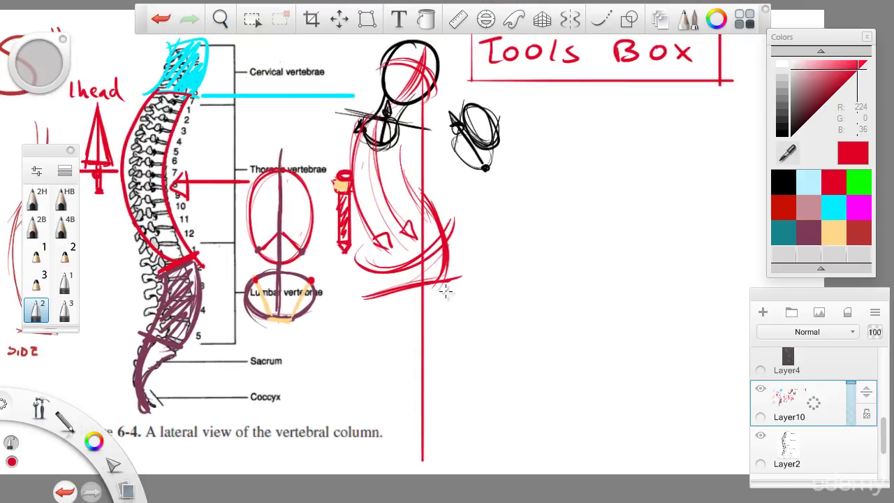
left_click_drag(410, 415, 422, 347)
mouse_move(442, 282)
left_mouse_down()
mouse_move(408, 419)
mouse_move(417, 471)
left_mouse_up()
left_click_drag(423, 417, 417, 476)
left_click_drag(414, 440, 410, 420)
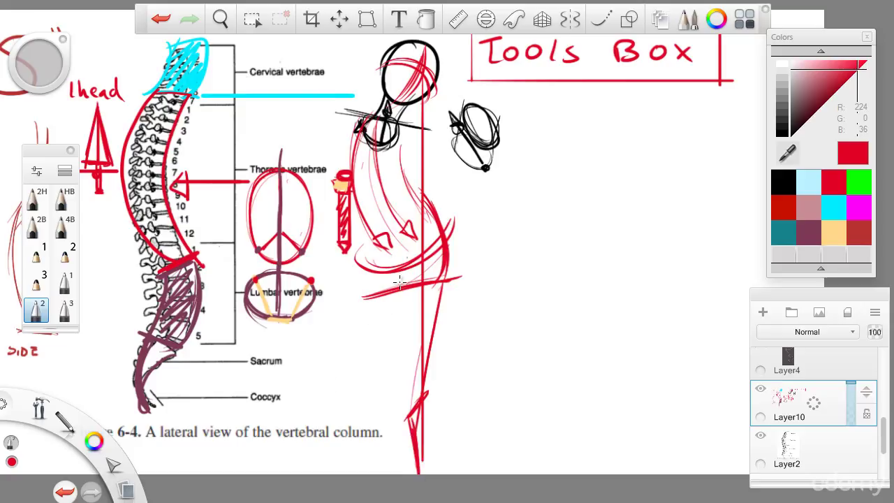
- Sketch the rear leg in dark purple with bending strokes running down and back from the hips, replacing the red trial stroke
left_click_drag(398, 287, 335, 370)
key("ctrl+z")
left_click(808, 230)
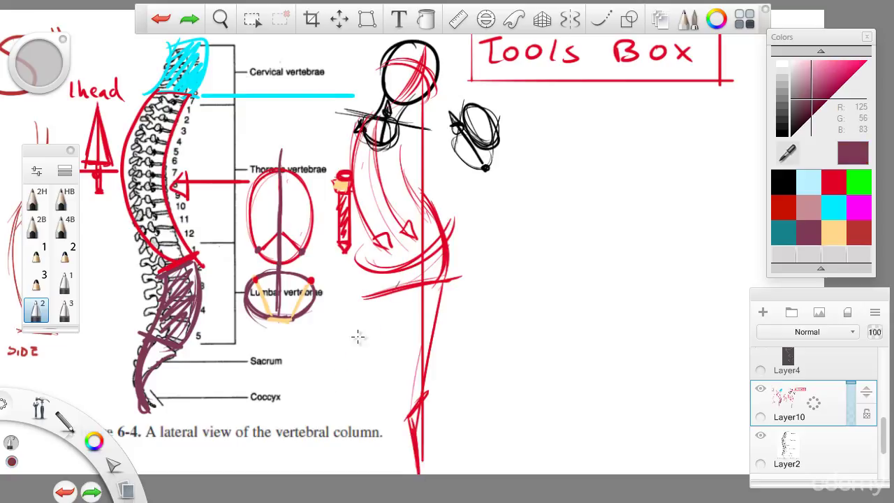
left_click_drag(392, 262, 302, 395)
mouse_move(370, 287)
left_mouse_down()
mouse_move(327, 371)
mouse_move(300, 391)
left_mouse_up()
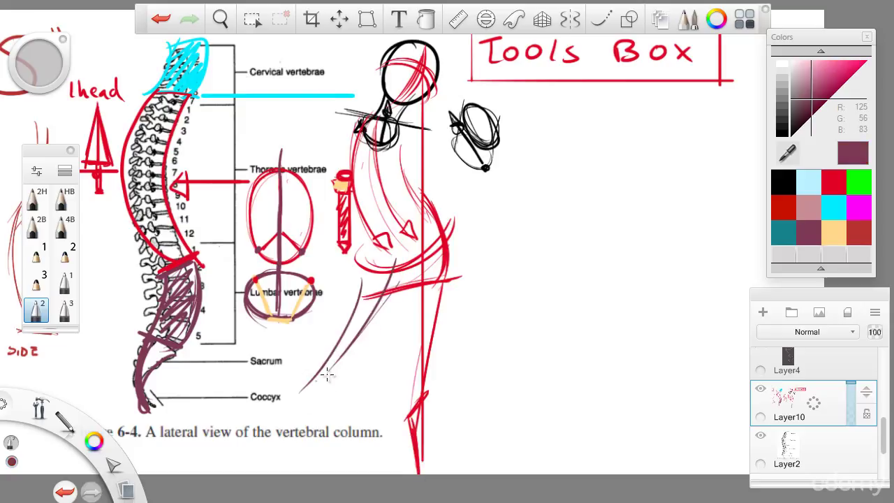
mouse_move(347, 355)
left_mouse_down()
mouse_move(317, 385)
mouse_move(288, 452)
left_mouse_up()
left_click_drag(326, 375, 285, 481)
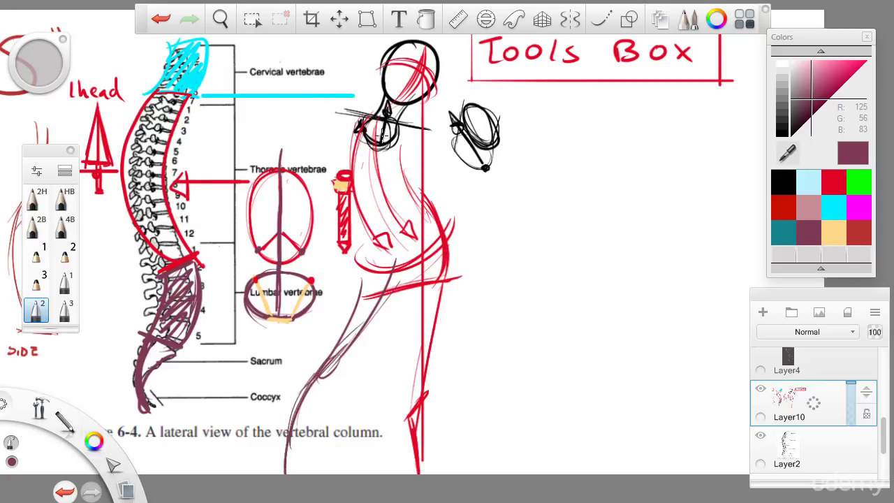
- Try a dark purple V-shaped shoulder line with a shoulder joint below the figure's neck, and undo it
left_click_drag(335, 122, 378, 148)
mouse_move(323, 113)
left_mouse_down()
mouse_move(368, 143)
mouse_move(439, 130)
left_mouse_up()
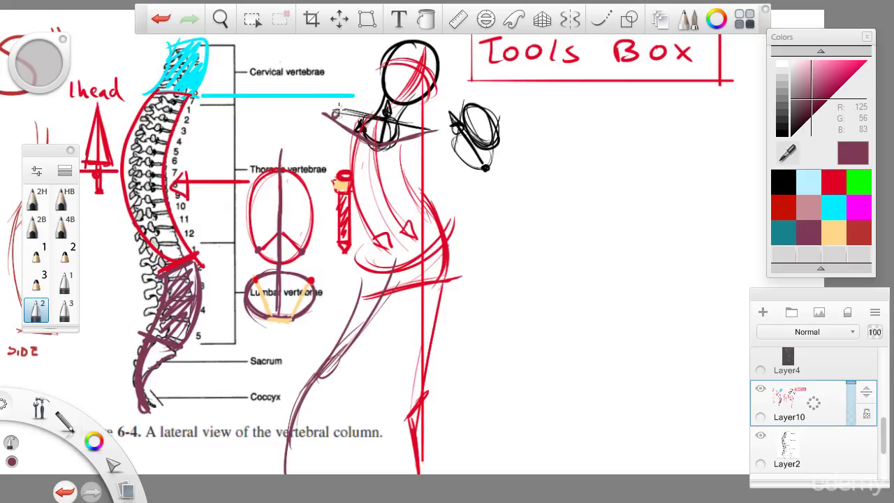
key("ctrl+z")
key("ctrl+z")
key("ctrl+z")
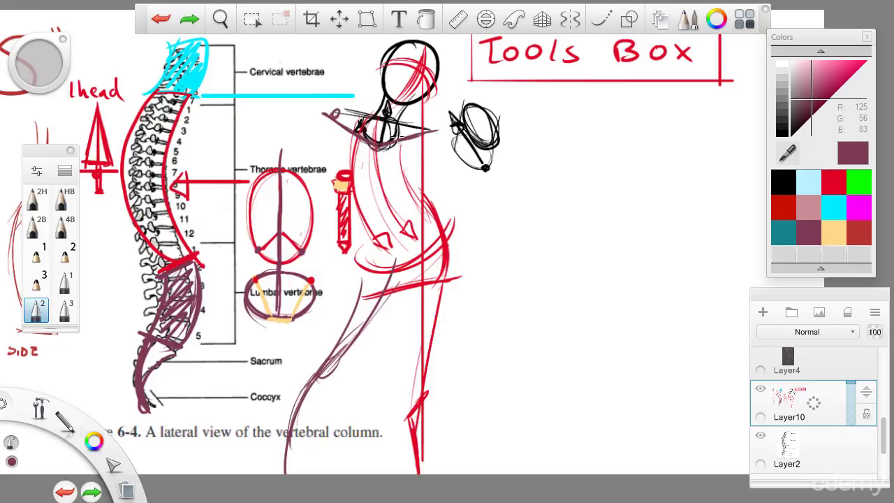
- Draw dark purple shoulder lines out from a dot at the neck's base, and sketch an arm hanging from a round shoulder joint
left_click_drag(383, 140, 377, 139)
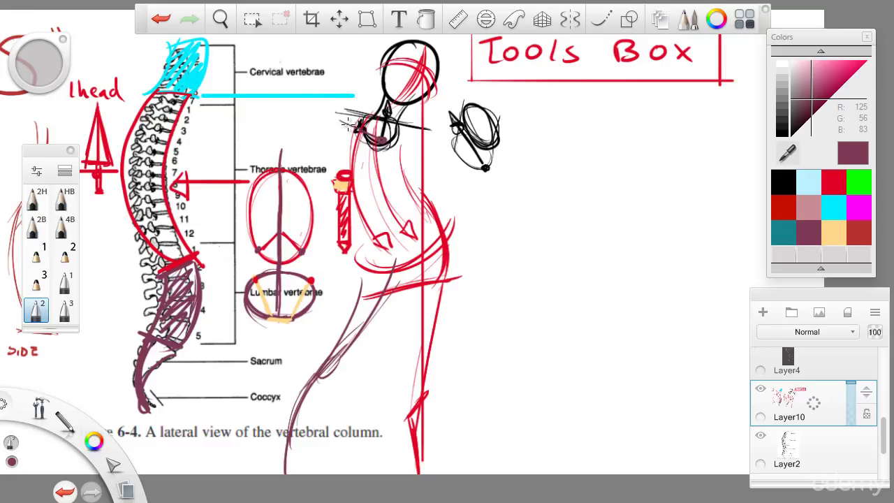
key("ctrl+z")
key("space")
left_click_drag(358, 121, 337, 102)
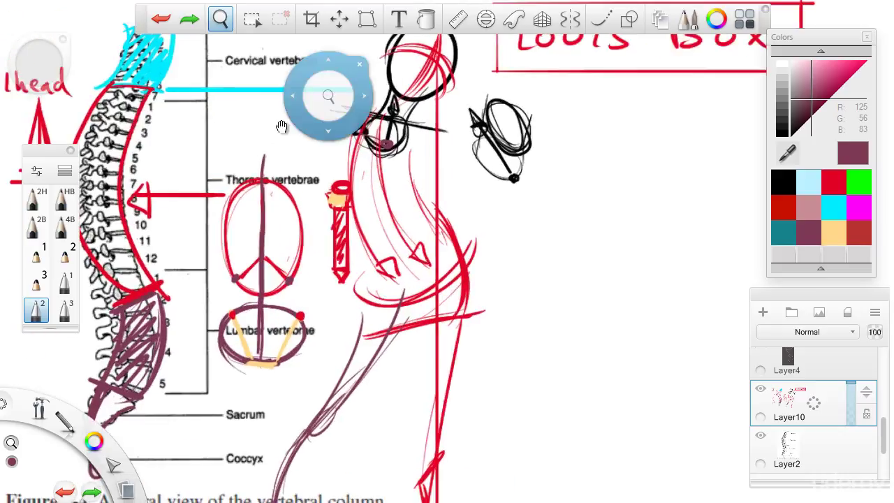
left_click_drag(281, 128, 314, 186)
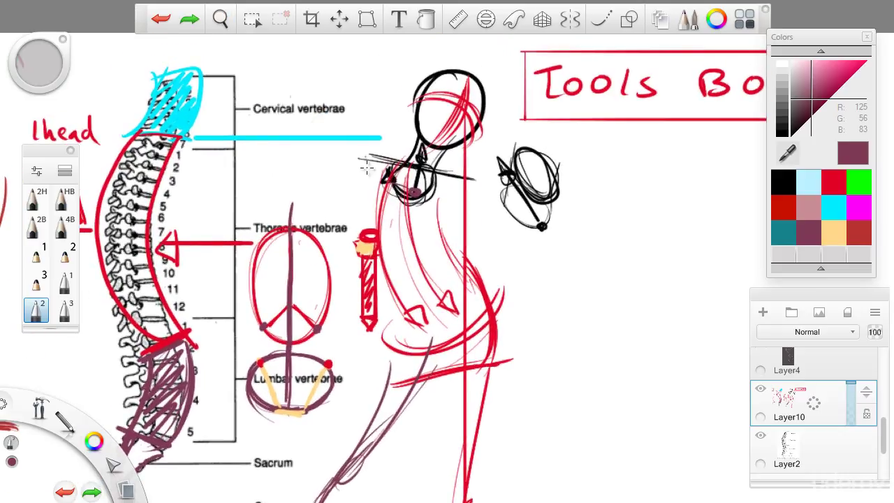
left_click_drag(355, 162, 423, 188)
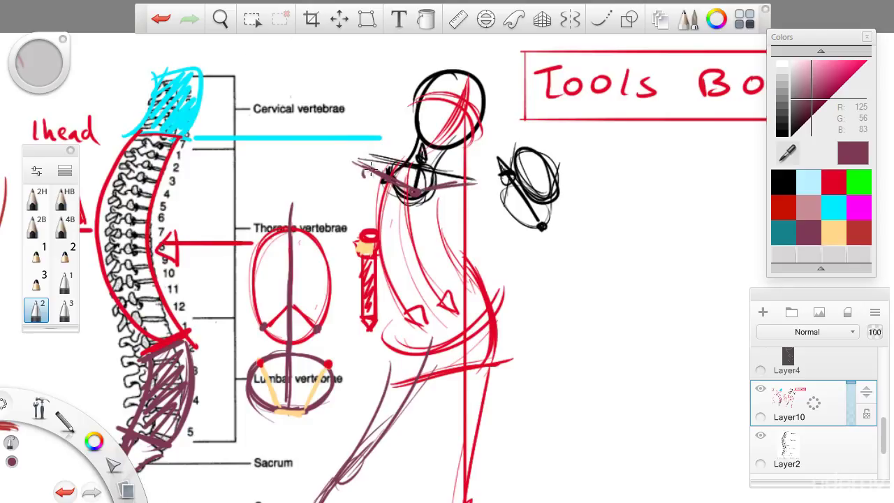
left_click_drag(365, 167, 348, 274)
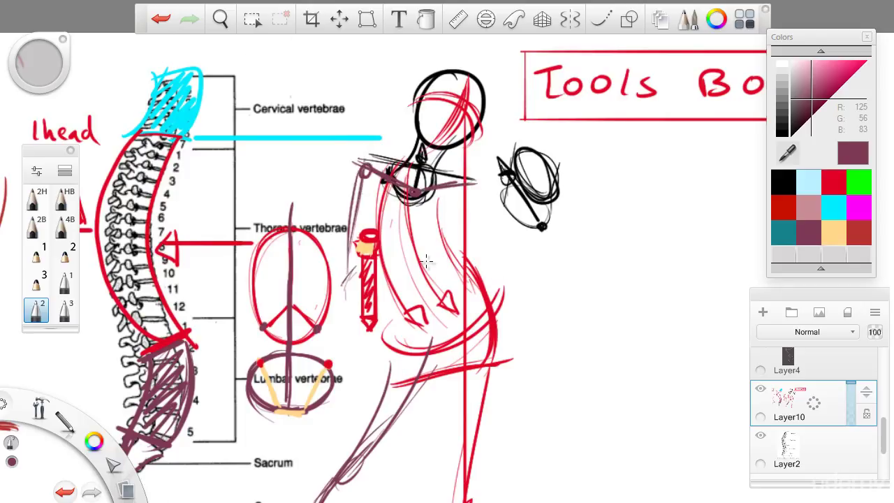
key("space")
left_click_drag(425, 251, 411, 288)
left_click_drag(282, 326, 276, 265)
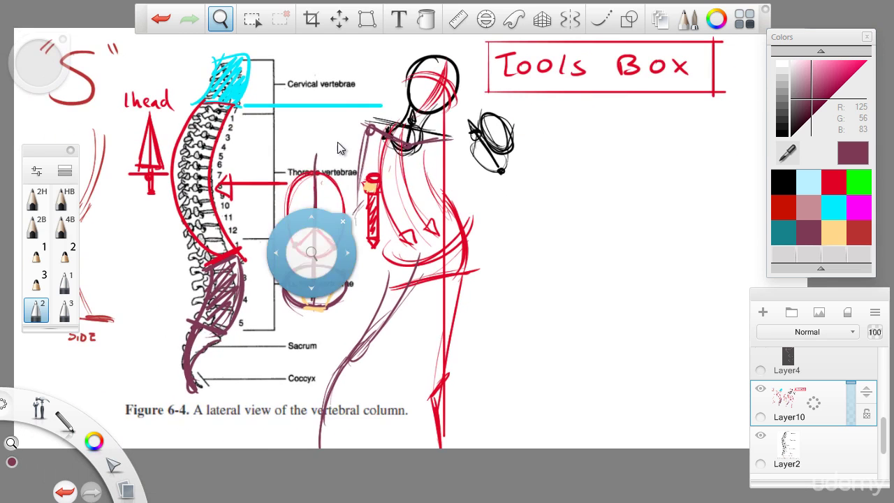
left_click_drag(453, 137, 463, 110)
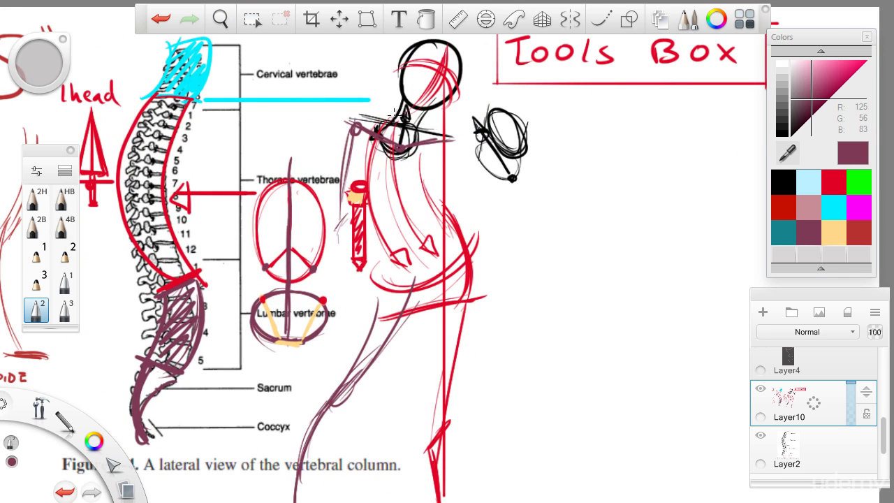
- Trace the gesture figure's curved torso lines and the hip curve in dark purple, ending each with an arrowhead
mouse_move(400, 103)
left_mouse_down()
mouse_move(390, 182)
mouse_move(425, 244)
left_mouse_up()
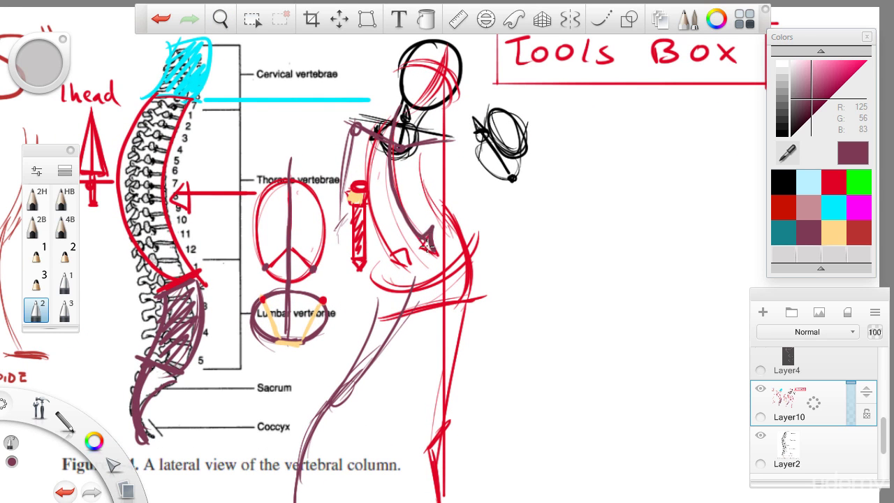
key("space")
mouse_move(453, 206)
left_mouse_down()
mouse_move(419, 200)
mouse_move(431, 236)
left_mouse_up()
left_click_drag(449, 172, 457, 300)
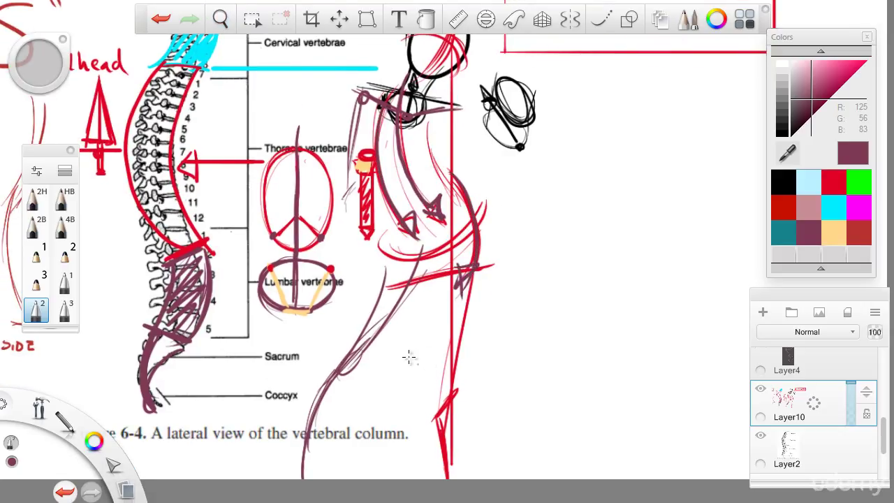
- Add a dark purple stroke along the upper rear leg, running down and back from the pelvis
key("space")
left_click_drag(363, 339, 396, 292)
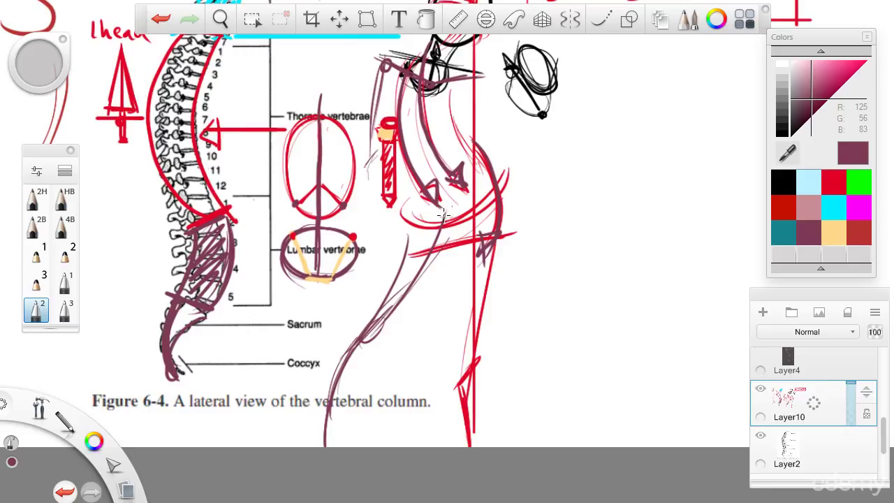
mouse_move(443, 222)
left_mouse_down()
mouse_move(388, 342)
mouse_move(391, 307)
left_mouse_up()
- Switch to the pen marked 3 and bring the whole annotated page into view
key("space")
left_click_drag(591, 217, 552, 245)
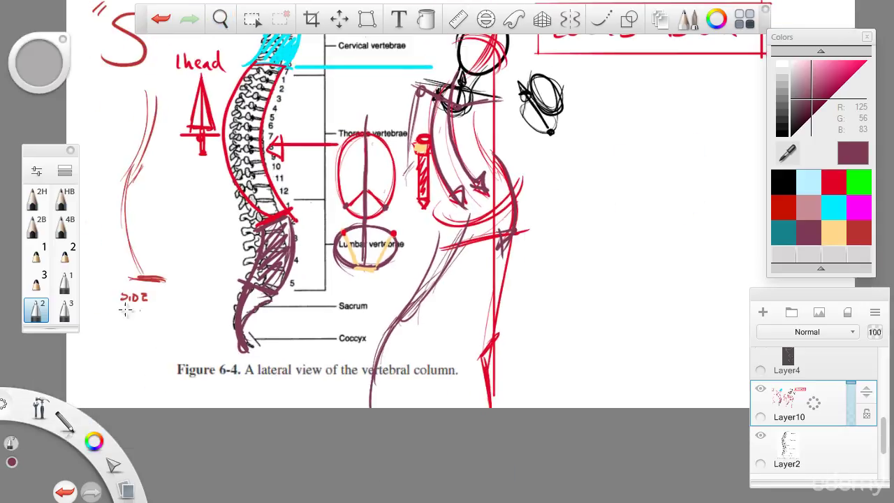
left_click(71, 318)
key("space")
left_click_drag(224, 313, 211, 371)
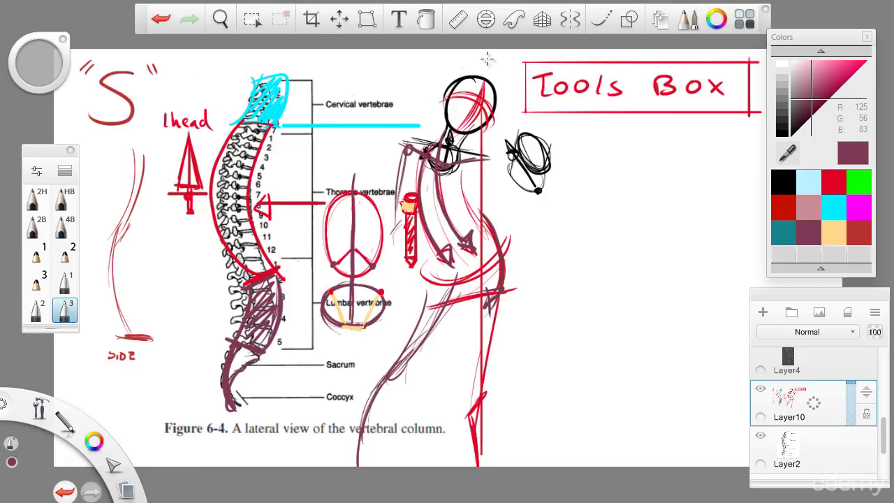
- Try long dark purple S-curves from the head through the torso to the legs, plus short trial strokes, and undo them
mouse_move(487, 59)
left_mouse_down()
mouse_move(424, 188)
mouse_move(487, 291)
mouse_move(427, 438)
left_mouse_up()
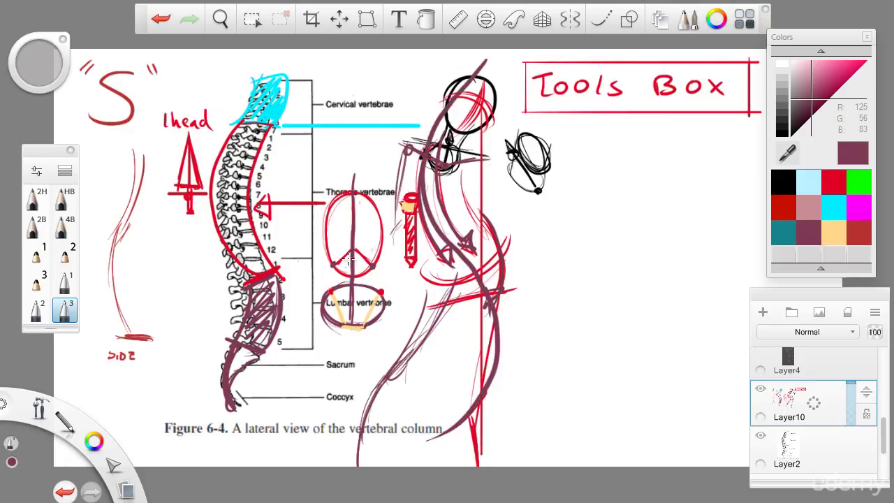
key("ctrl+z")
key("space")
left_click_drag(301, 288, 201, 285)
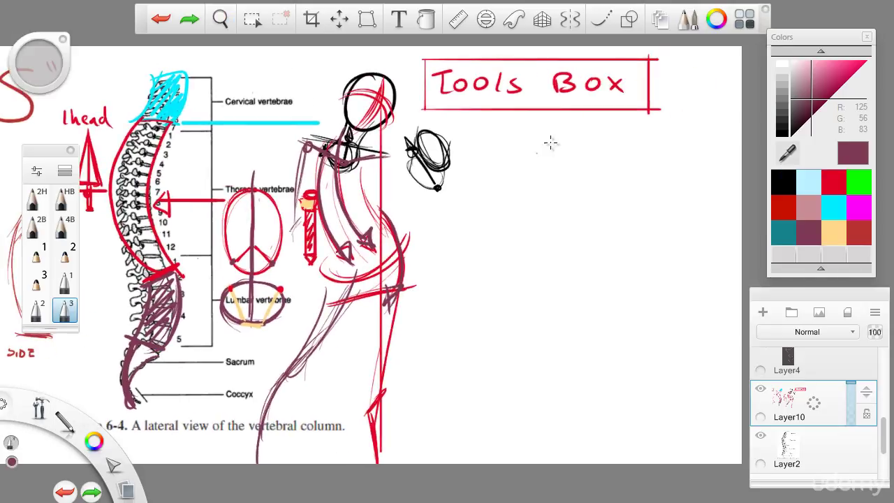
left_click_drag(561, 128, 521, 185)
key("ctrl+z")
mouse_move(366, 58)
left_mouse_down()
mouse_move(378, 86)
mouse_move(340, 211)
mouse_move(334, 417)
left_mouse_up()
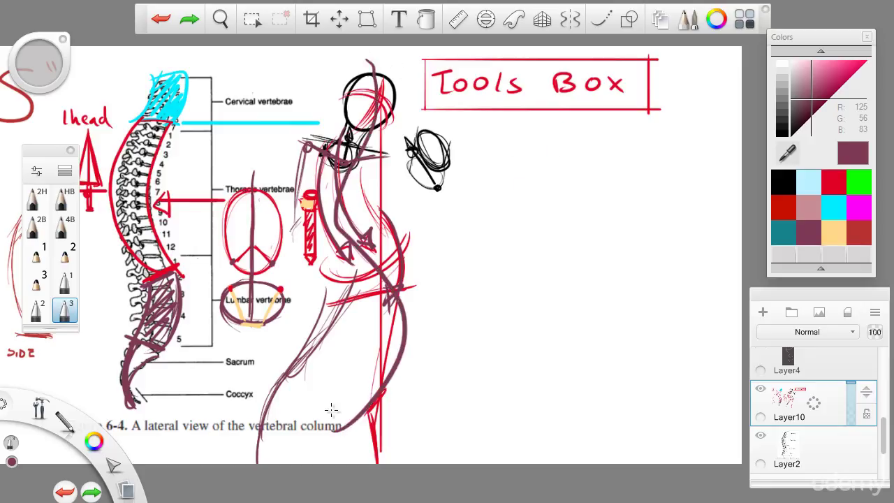
key("ctrl+z")
left_click_drag(365, 215, 373, 251)
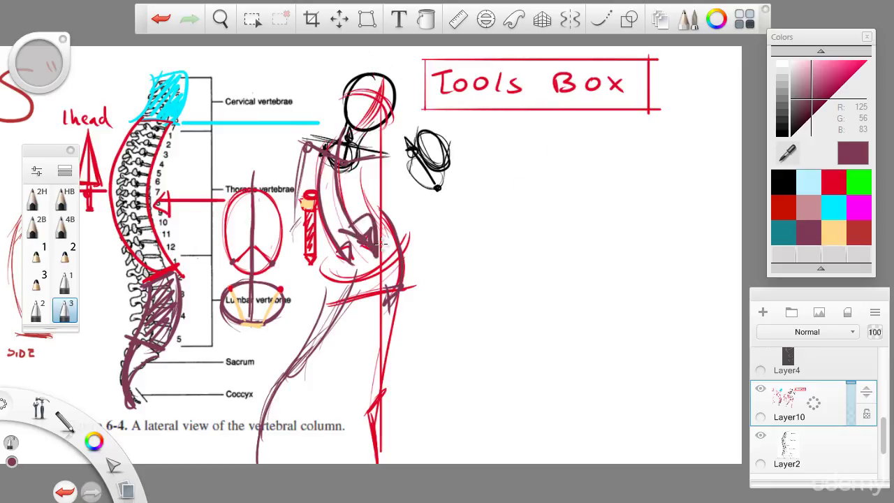
key("ctrl+z")
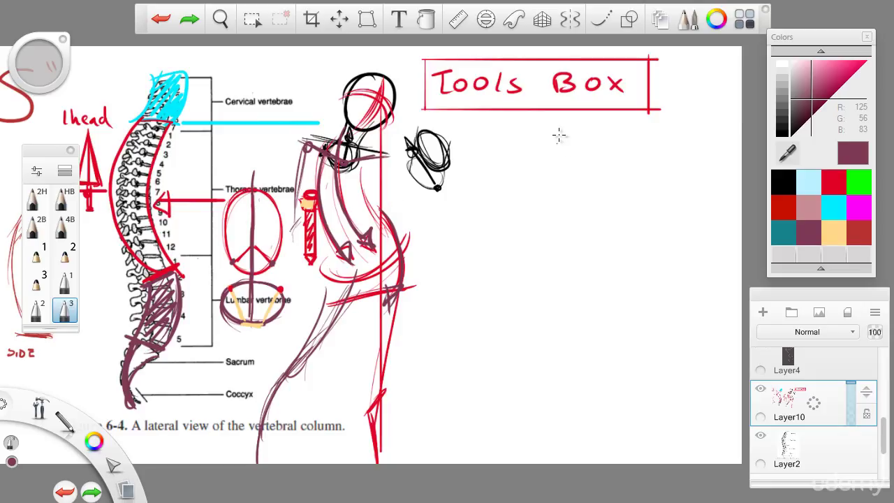
- Sketch two short dark purple curved arrows in the blank area under the Tools Box heading, undoing the extra trial strokes
left_click_drag(560, 136, 515, 203)
left_click_drag(510, 166, 504, 260)
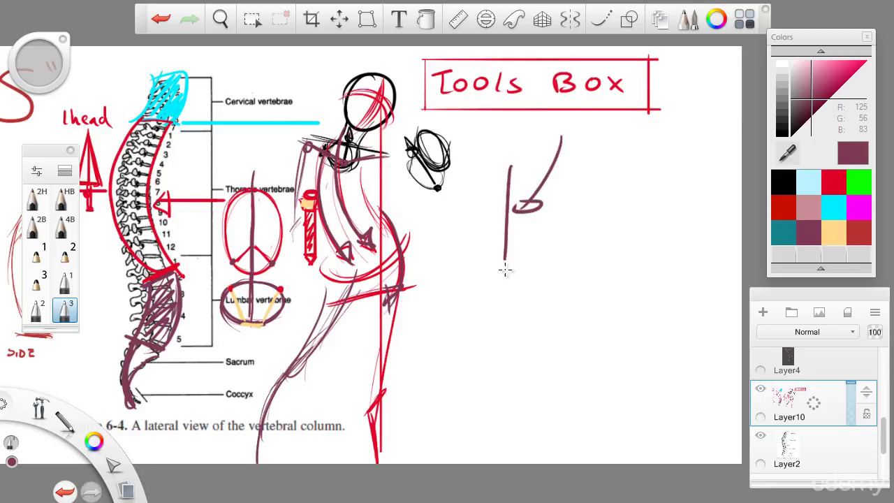
key("ctrl+z")
mouse_move(496, 155)
left_mouse_down()
mouse_move(524, 253)
mouse_move(534, 239)
left_mouse_up()
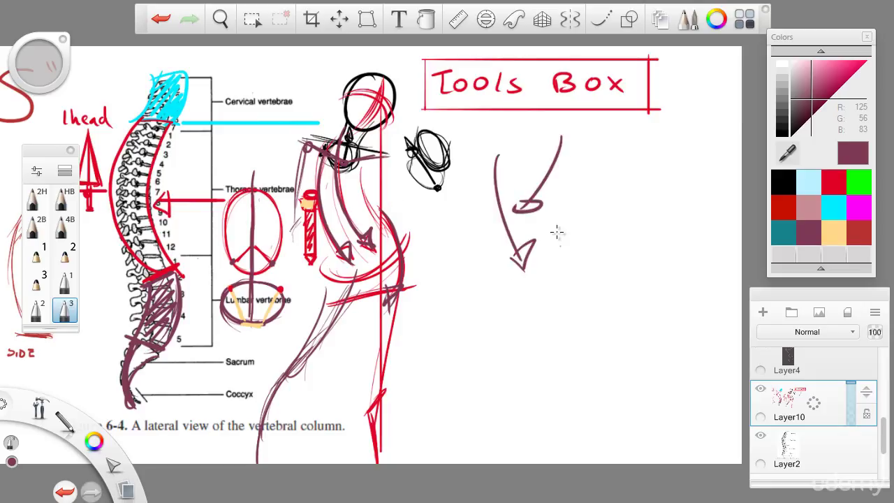
mouse_move(562, 208)
left_mouse_down()
mouse_move(544, 283)
mouse_move(511, 300)
left_mouse_up()
key("ctrl+z")
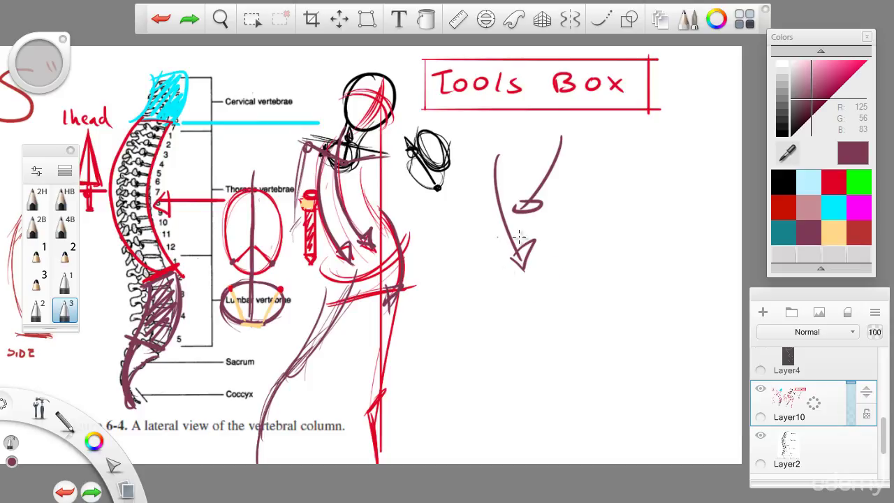
left_click_drag(574, 218, 508, 313)
key("ctrl+z")
- Circle the whole vertebral column figure with a large dark purple ellipse, and undo it
key("space")
left_click_drag(229, 314, 371, 312)
mouse_move(361, 72)
left_mouse_down()
mouse_move(209, 114)
mouse_move(337, 75)
left_mouse_up()
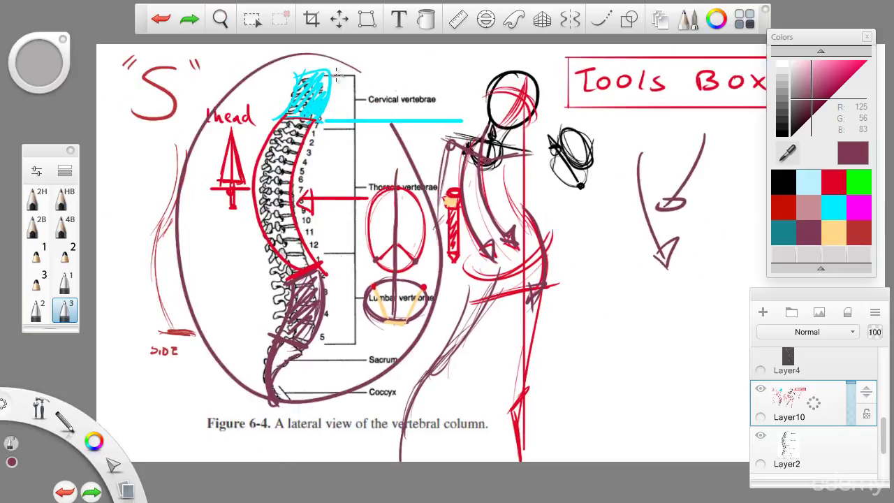
key("ctrl+z")
- Undo the two practice curved arrows in the blank area beside the gesture figure
key("space")
left_click_drag(360, 201, 155, 205)
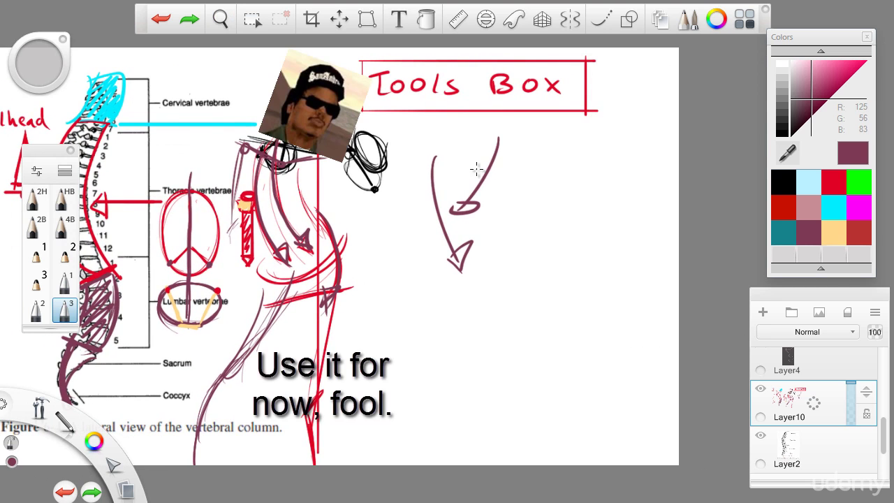
key("space")
left_click_drag(349, 264, 497, 250)
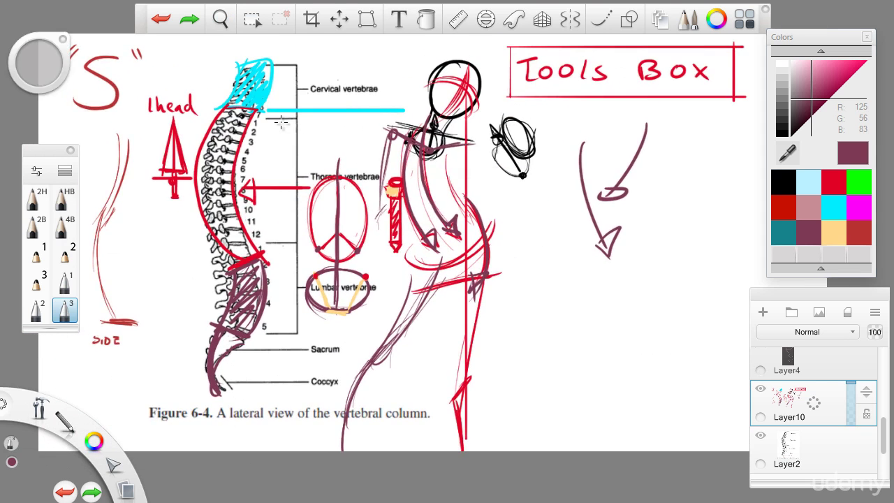
mouse_move(360, 283)
left_mouse_down()
mouse_move(239, 266)
mouse_move(267, 315)
left_mouse_up()
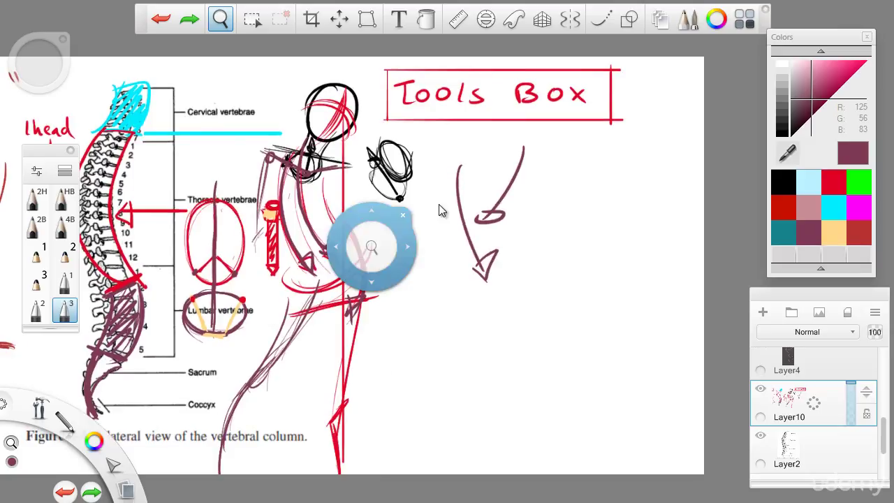
key("ctrl+z")
key("ctrl+z")
key("ctrl+z")
key("ctrl+z")
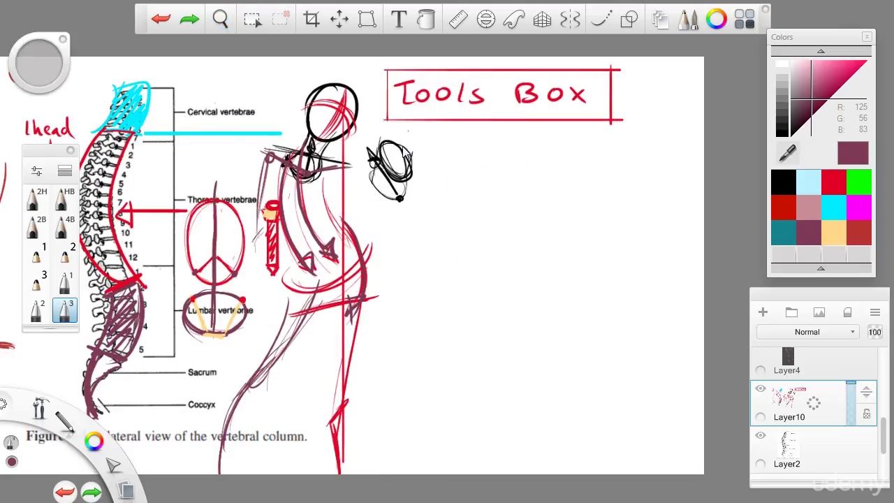
- Write "1. Spine" in dark purple beneath the Tools Box heading
key("space")
key("space")
key("space")
mouse_move(163, 288)
left_mouse_down()
mouse_move(261, 273)
mouse_move(265, 289)
mouse_move(254, 295)
left_mouse_up()
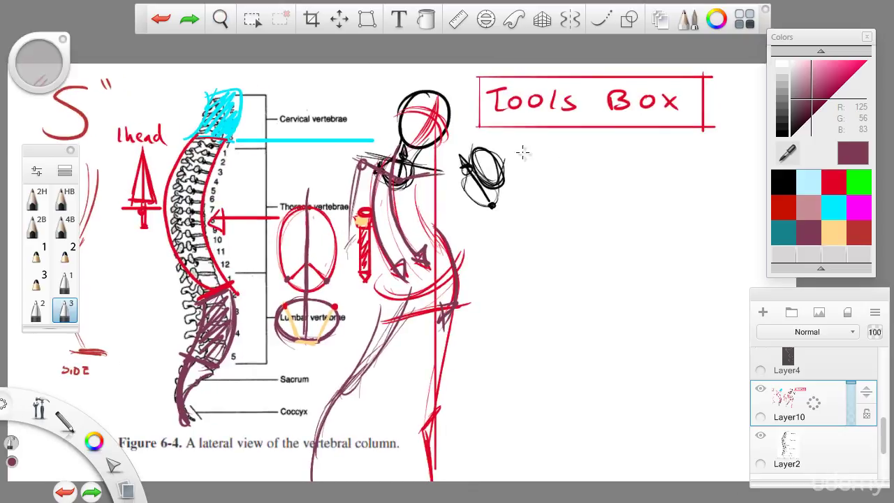
mouse_move(559, 135)
left_mouse_down()
mouse_move(574, 161)
mouse_move(640, 147)
mouse_move(662, 163)
left_mouse_up()
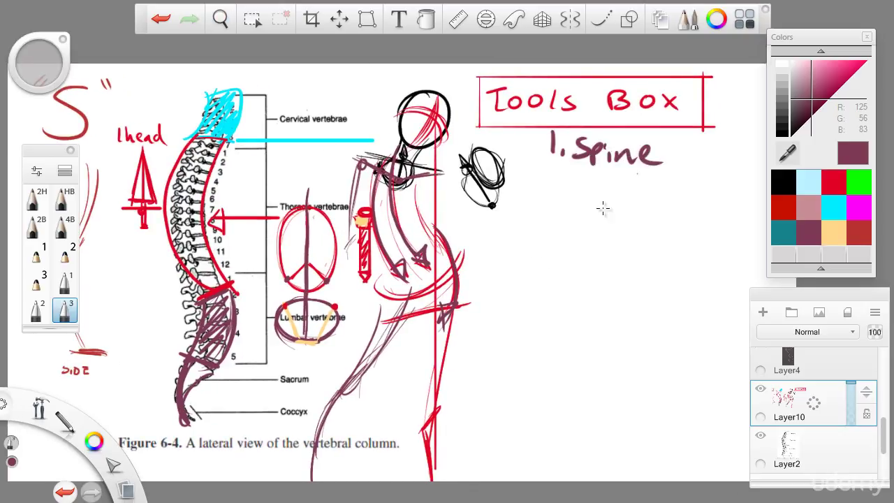
key("space")
left_click_drag(439, 311, 457, 307)
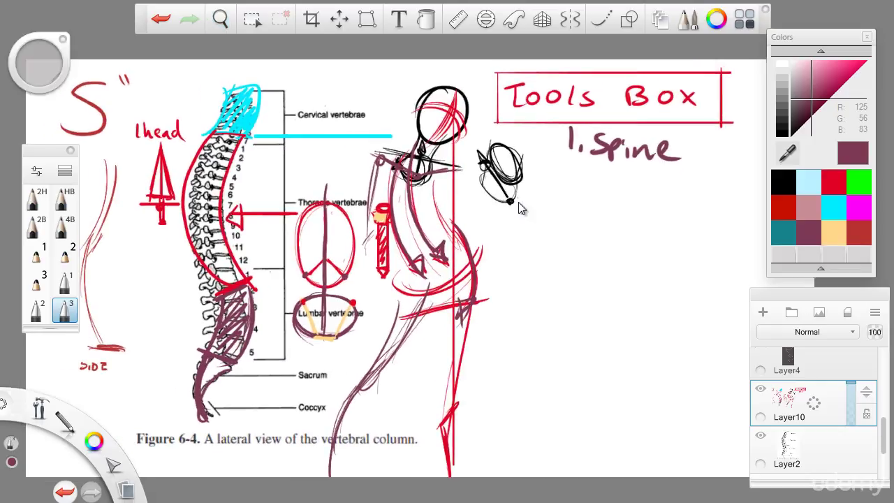
key("space")
left_click_drag(392, 309, 397, 332)
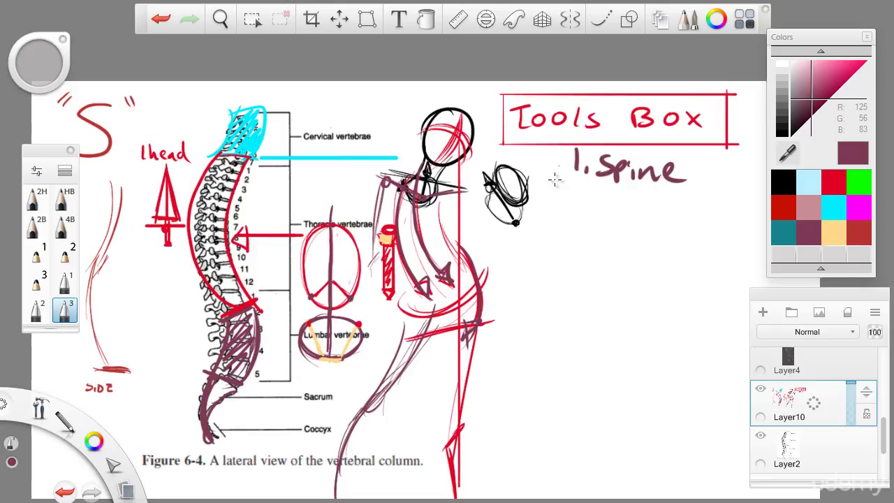